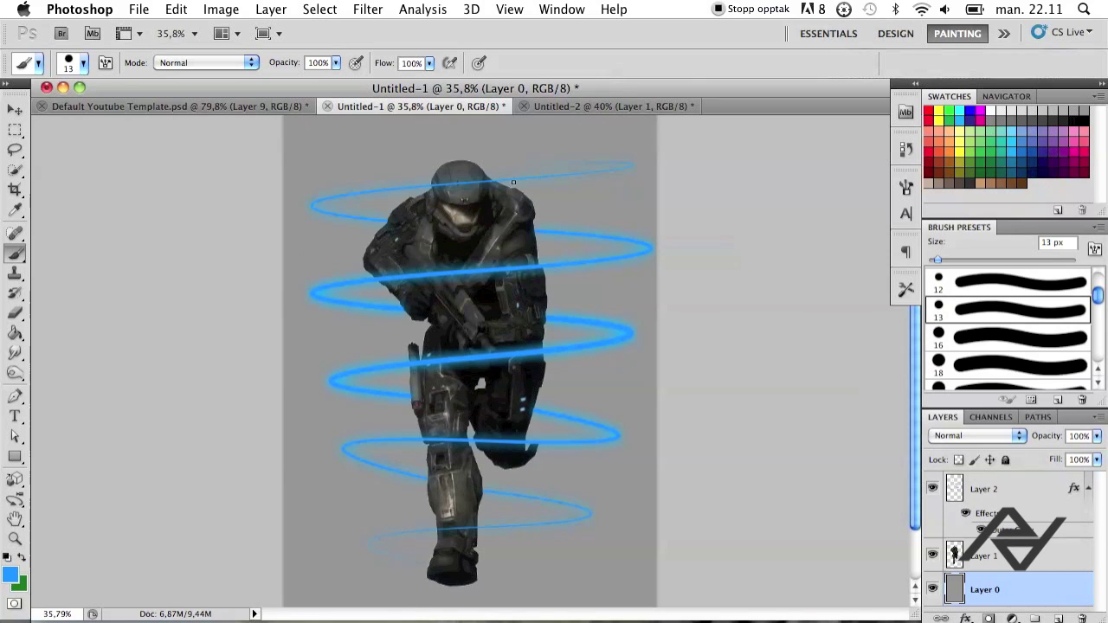
Step: Switch to the Untitled-2 soldier document, add an empty Layer 2 and open its layer style
click(565, 103)
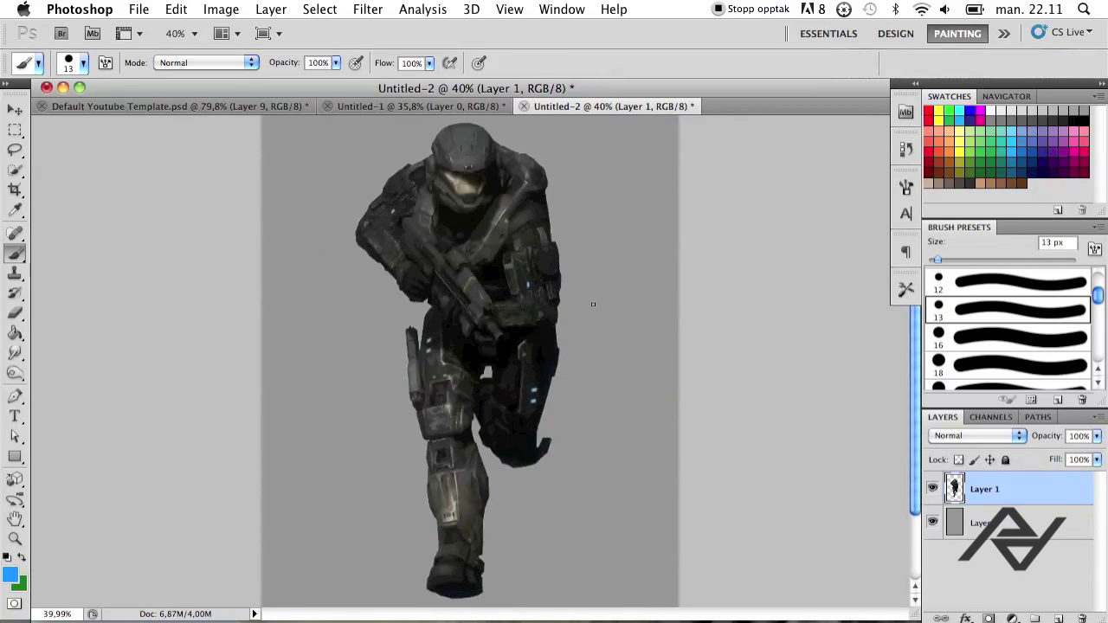
click(1058, 619)
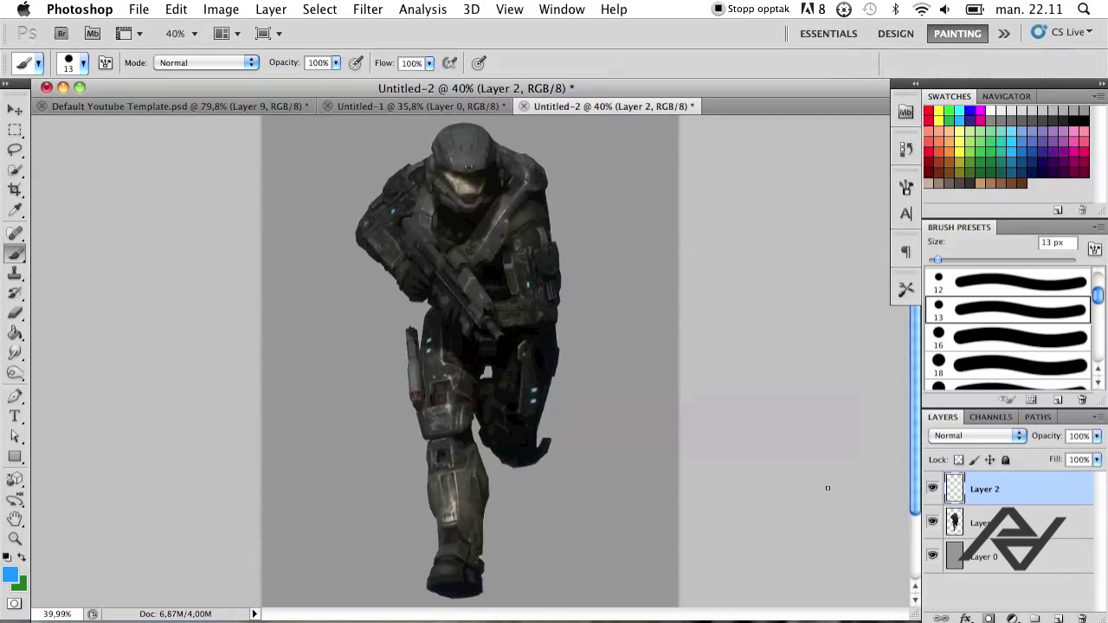
double_click(1030, 498)
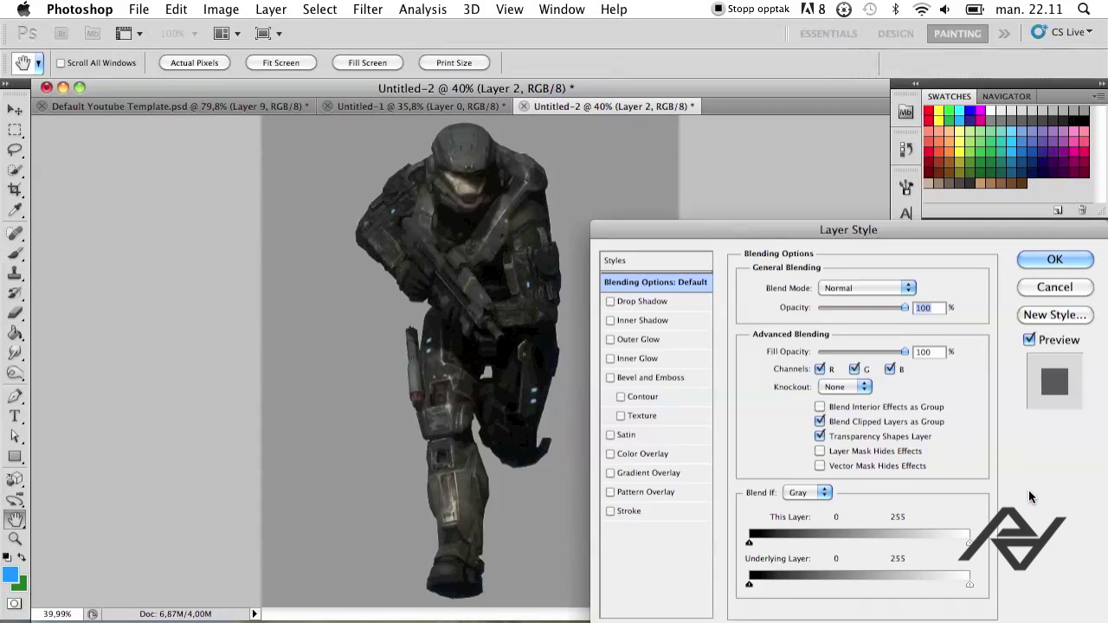
Step: Enable Outer Glow on Layer 2 with a saturated blue colour and Normal blend mode
click(630, 350)
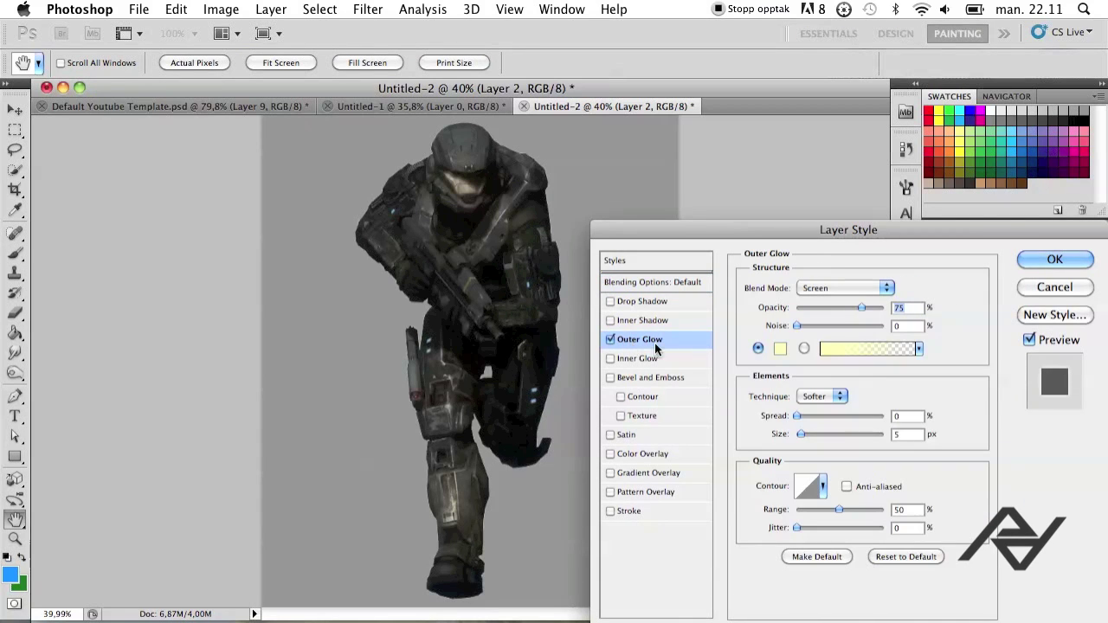
click(780, 348)
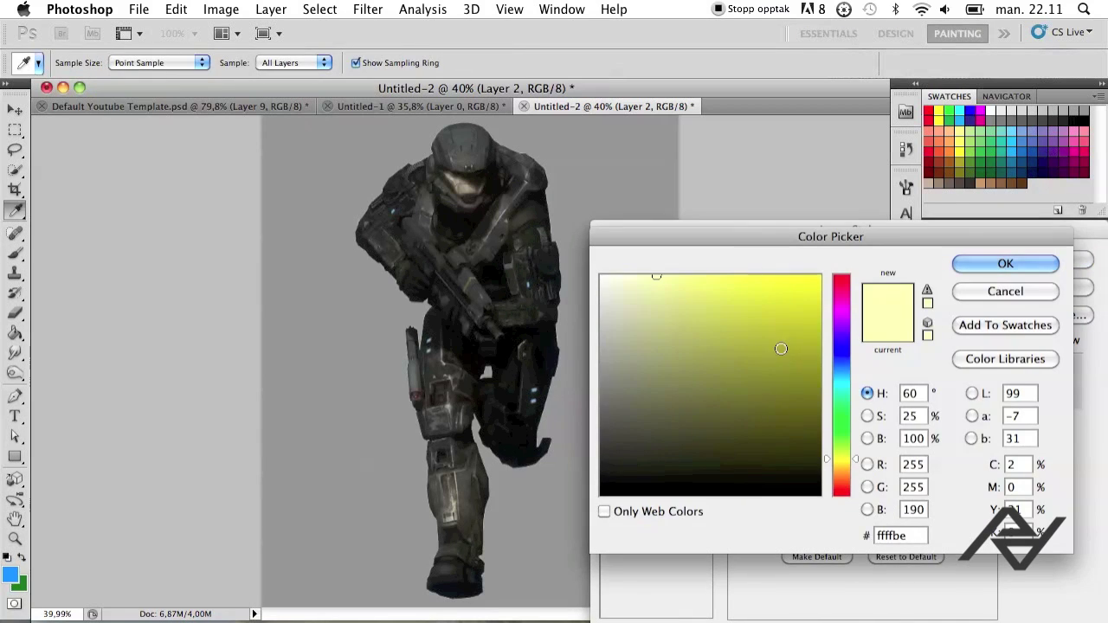
drag(841, 458, 822, 275)
click(1005, 264)
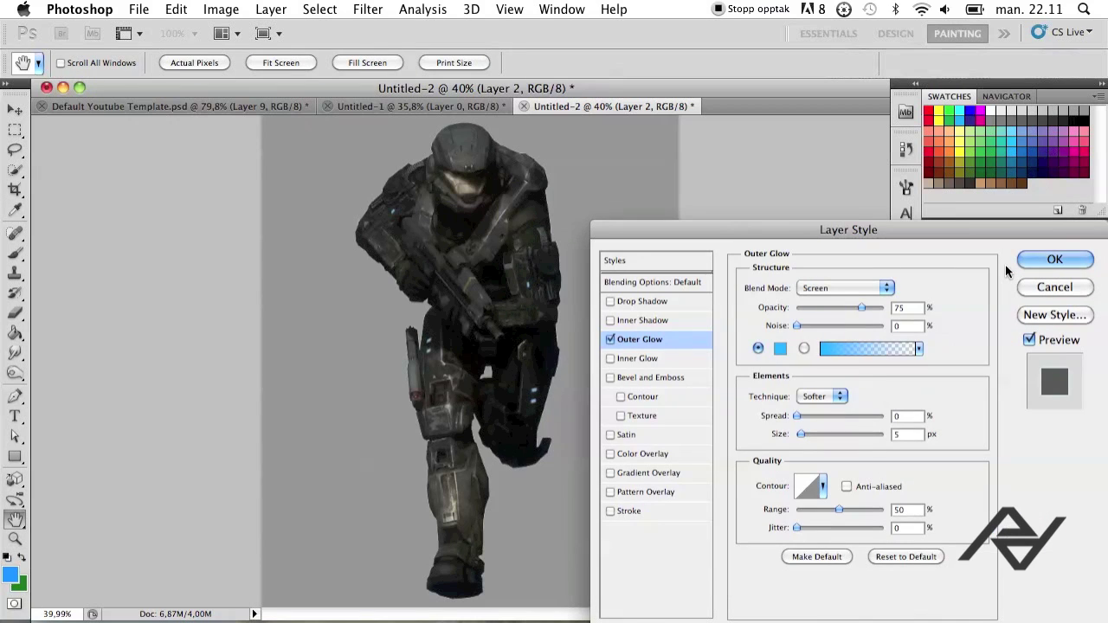
click(887, 289)
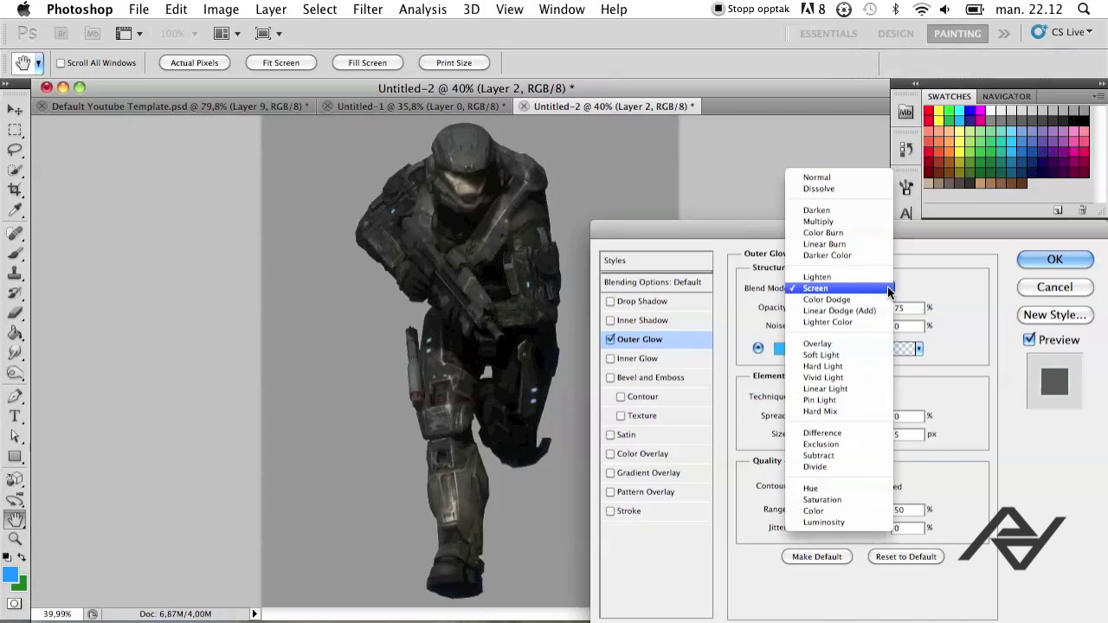
click(829, 178)
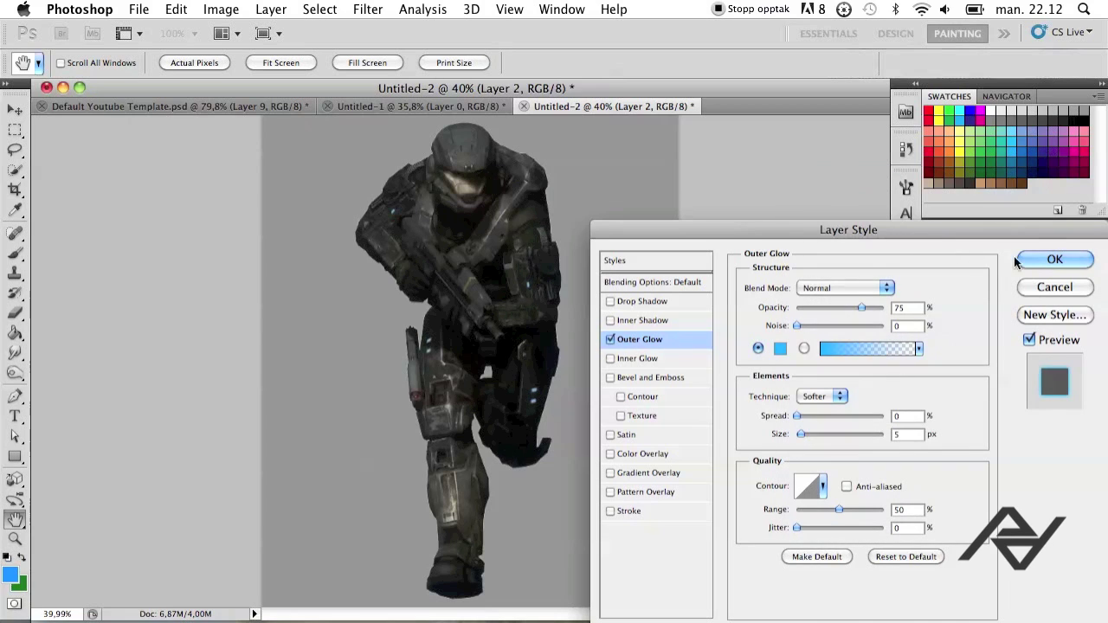
click(1036, 260)
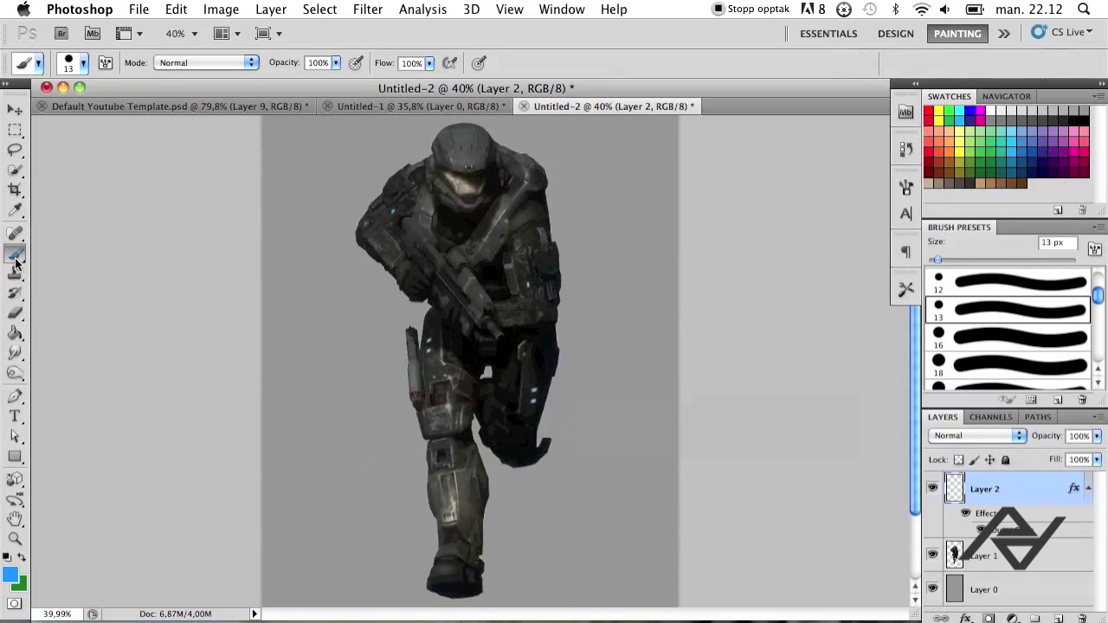
Step: With the Brush tool active, replace the current brush set with Basic Brushes
drag(15, 252, 55, 251)
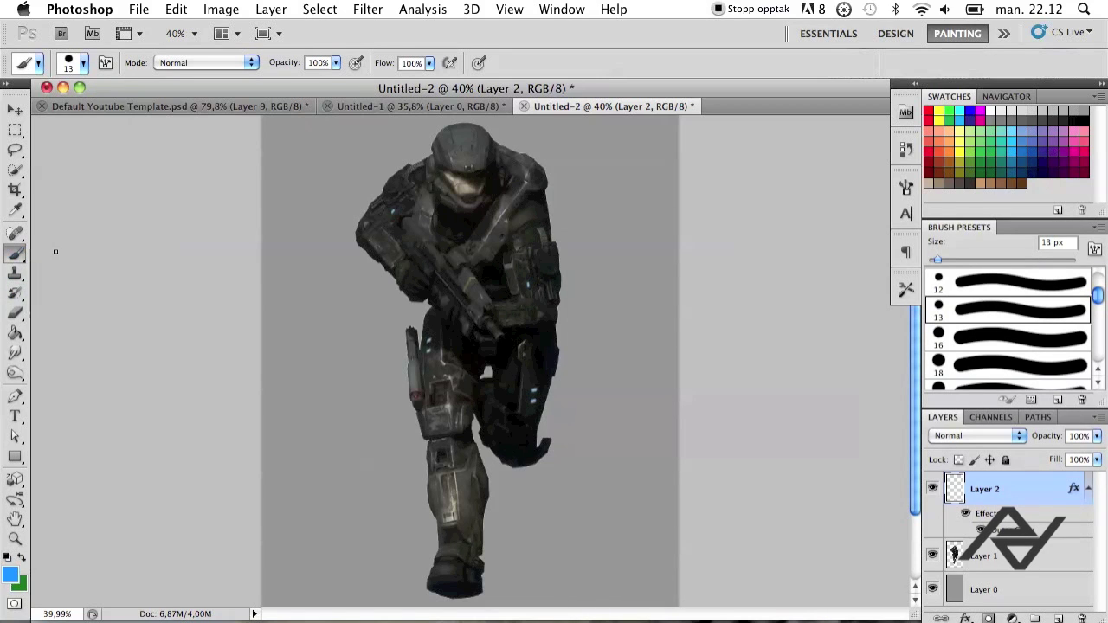
click(82, 65)
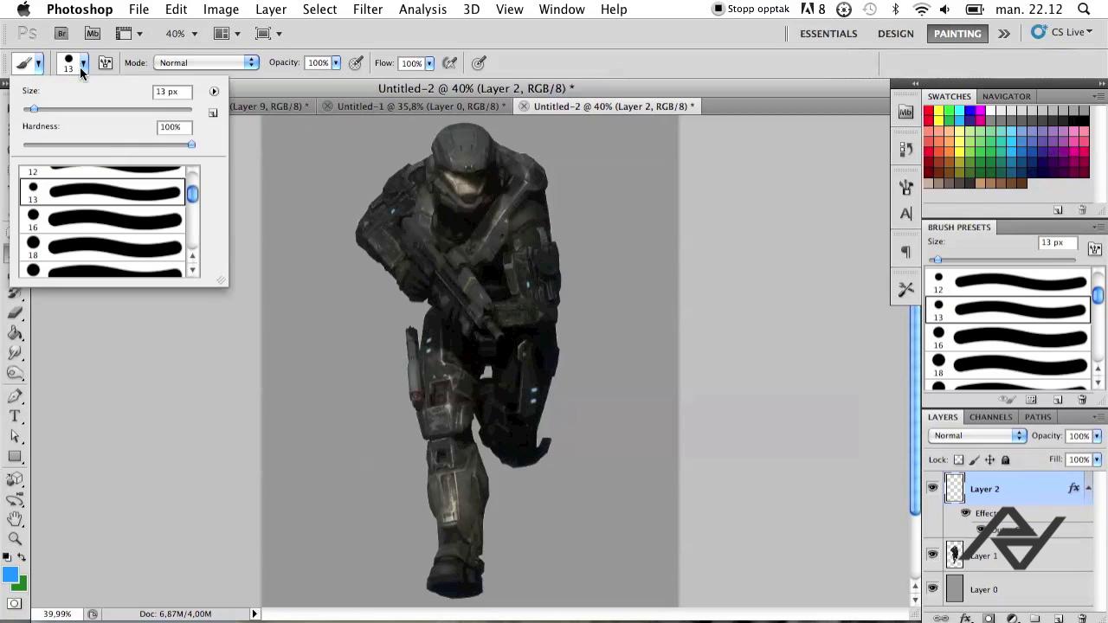
click(214, 93)
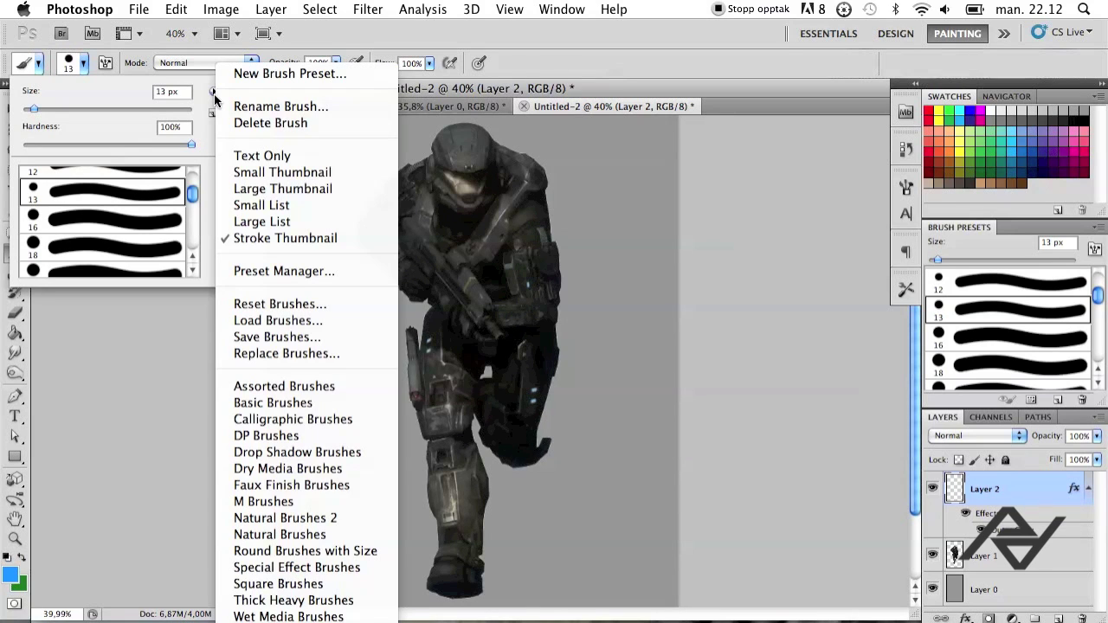
click(262, 405)
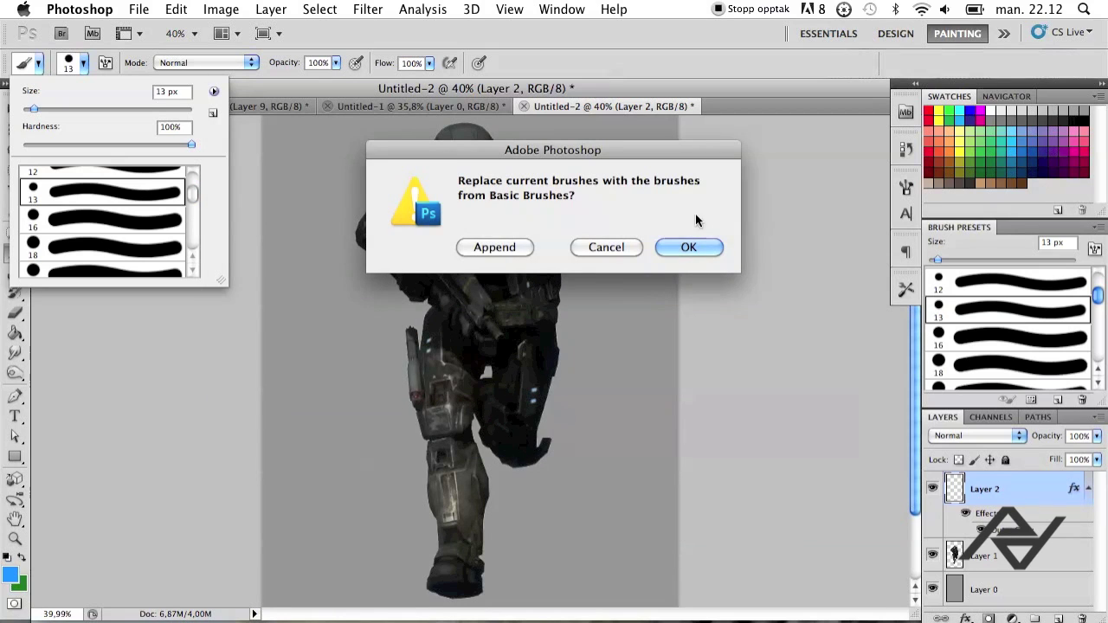
click(689, 247)
Step: Pick the 13 px hard round brush from the Basic Brushes set
scroll(126, 242, up, 3)
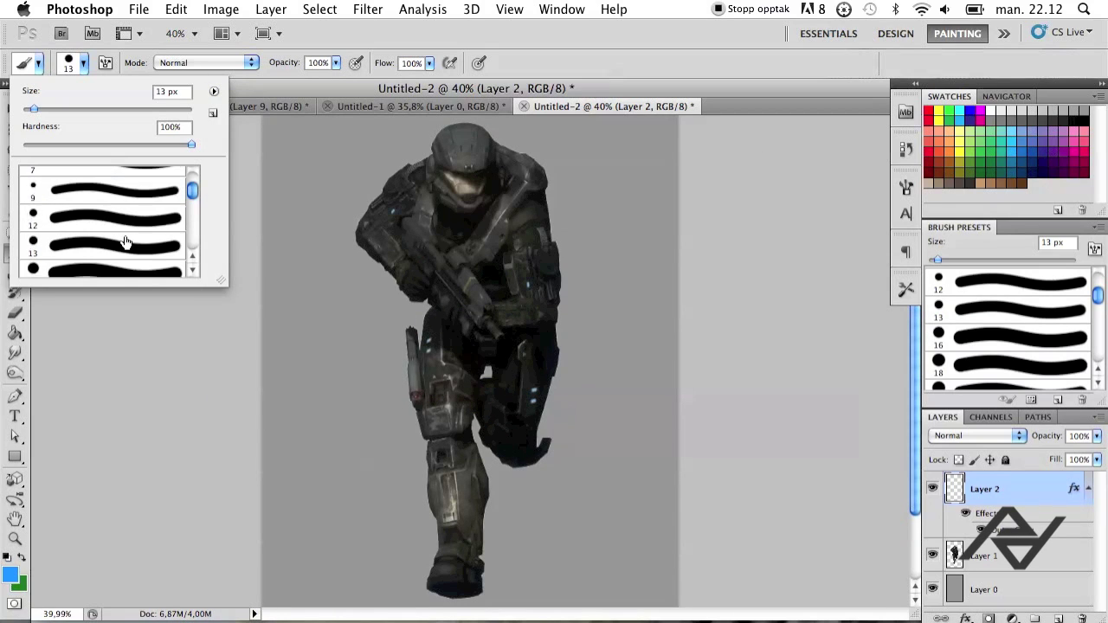
scroll(125, 242, down, 1)
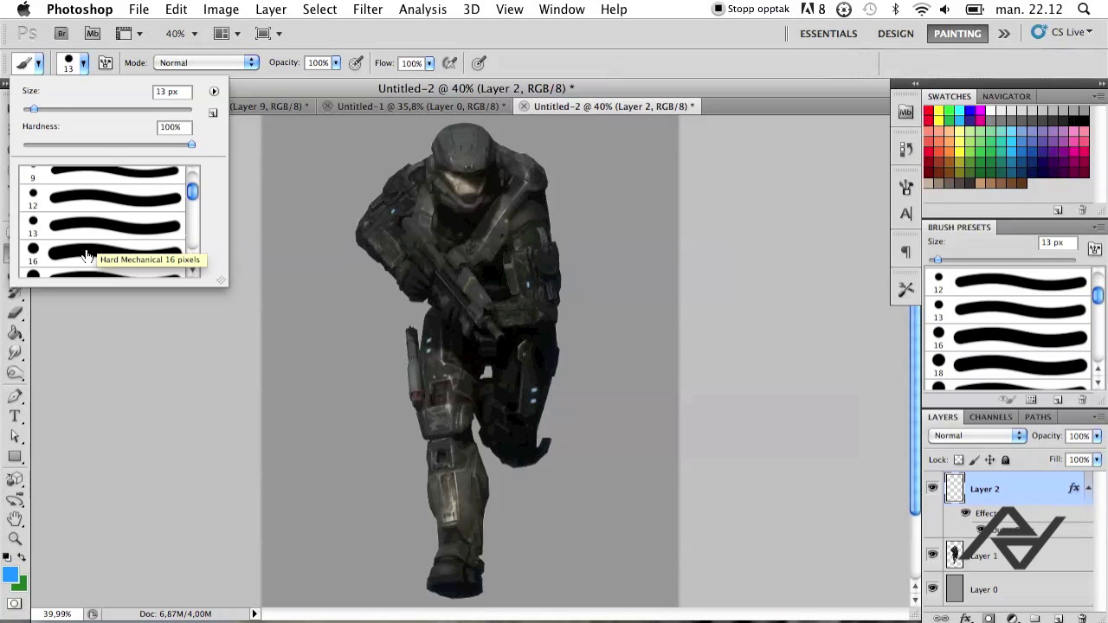
double_click(48, 233)
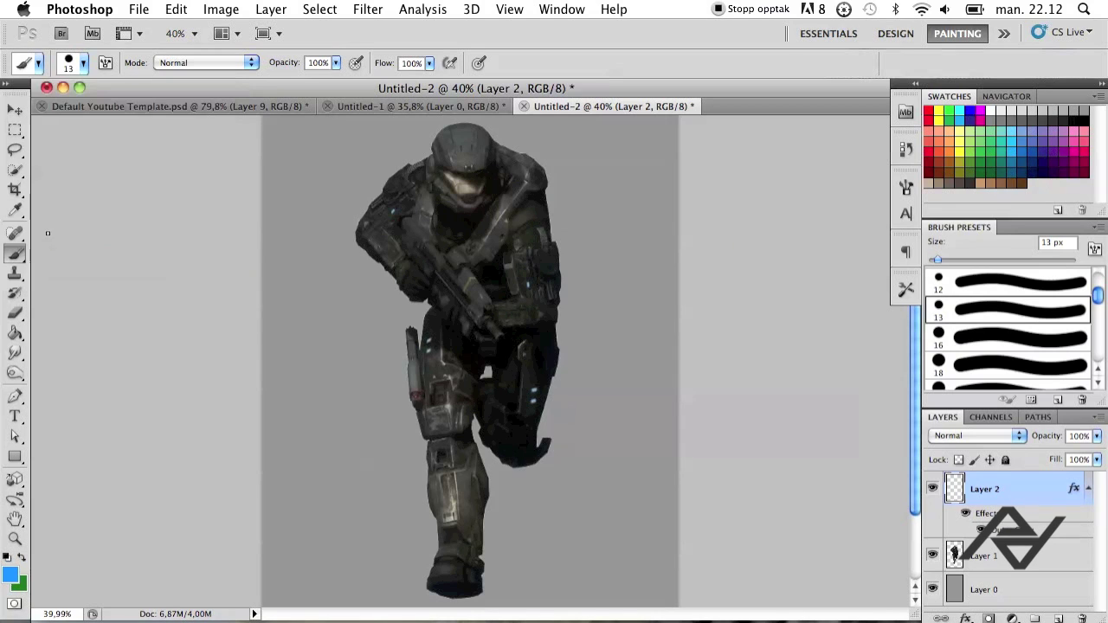
click(71, 68)
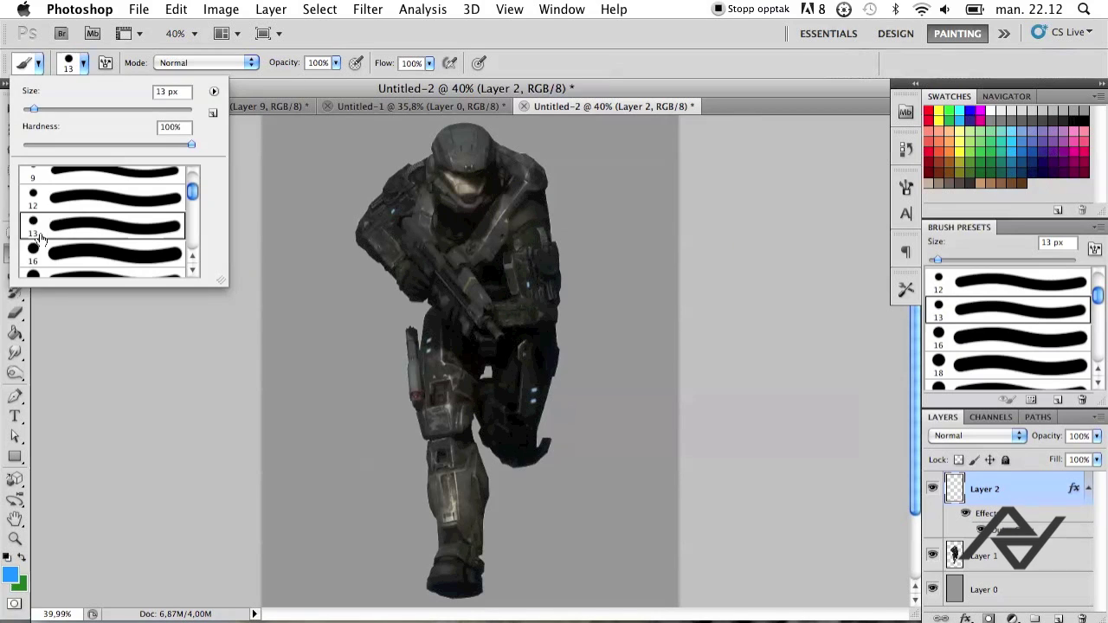
click(76, 63)
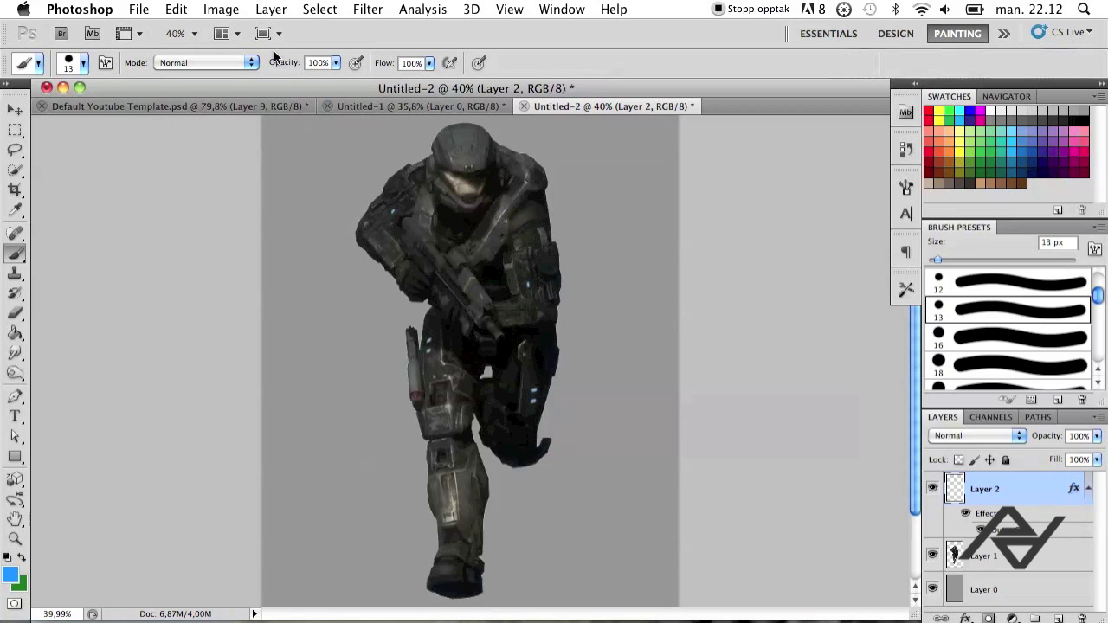
click(84, 64)
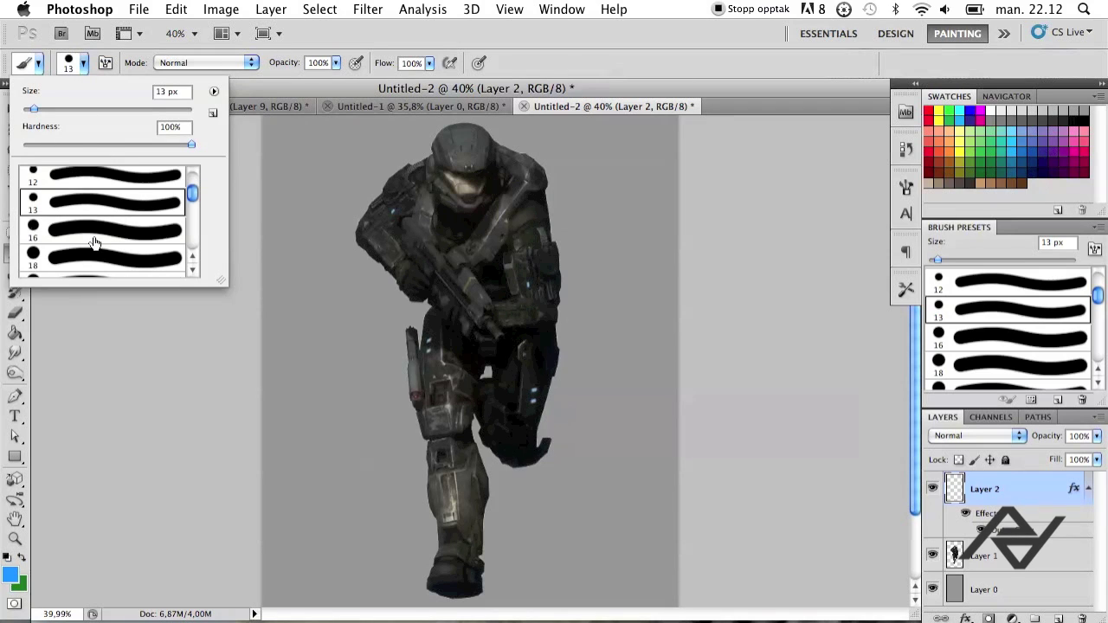
click(84, 64)
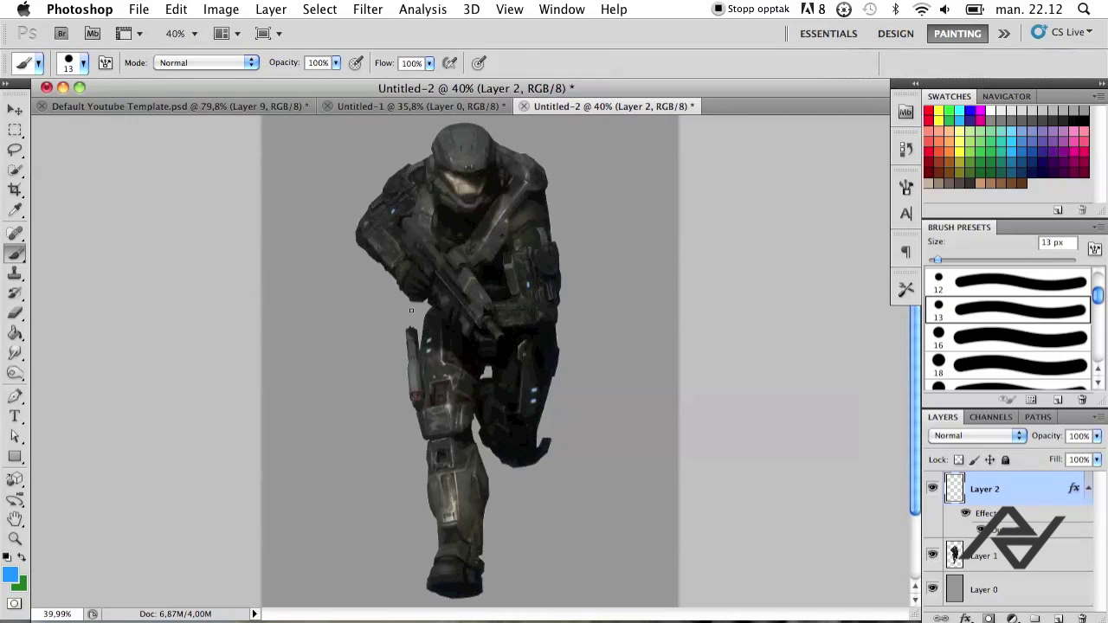
Step: Turn on Shape Dynamics for the 13 px brush and reduce its spacing to 1%
click(105, 64)
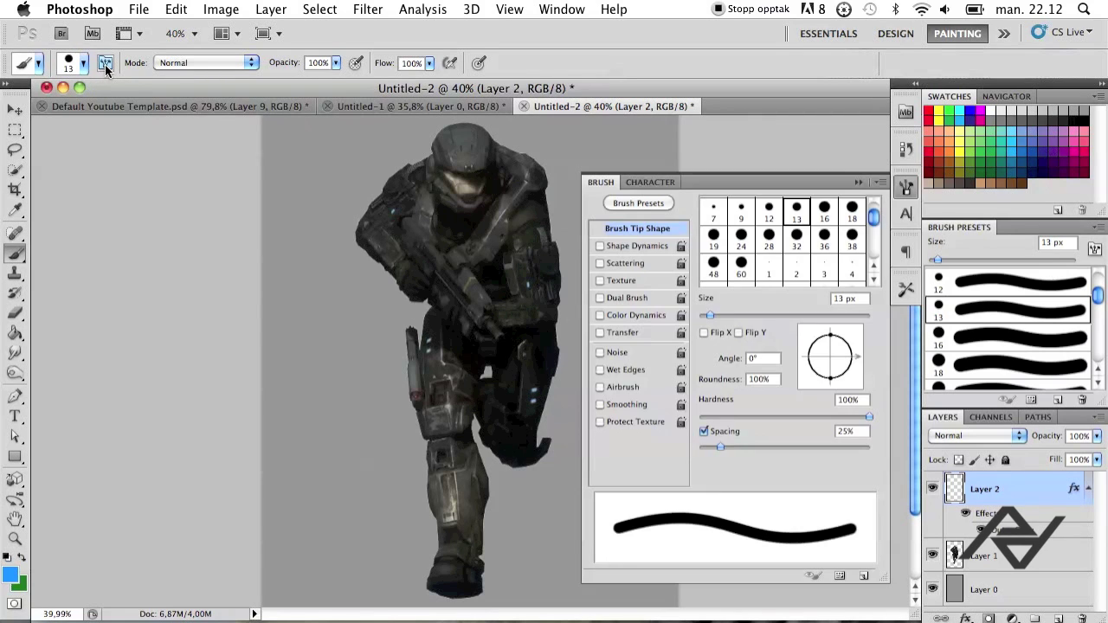
click(600, 247)
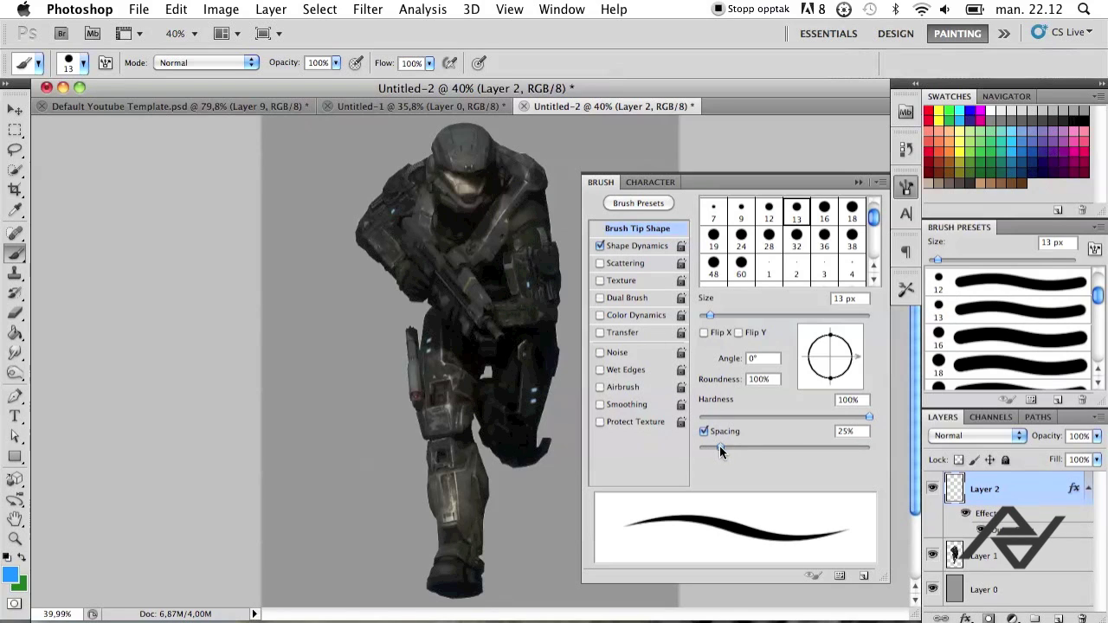
drag(719, 447, 678, 452)
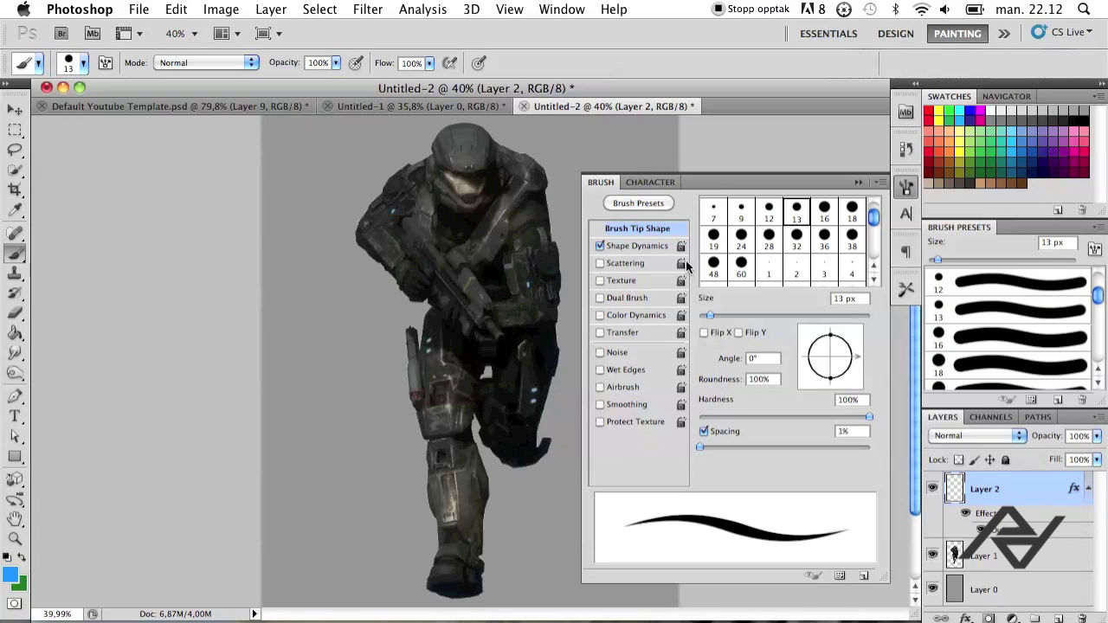
click(14, 400)
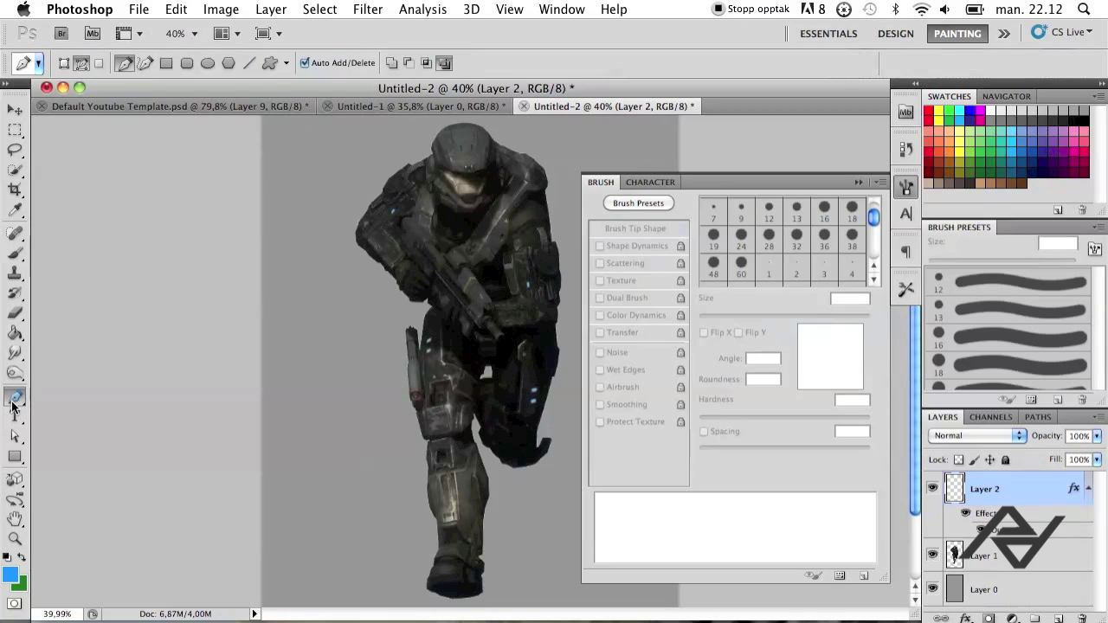
Step: Collapse the Brush panel and set the foreground colour to blue 0096ff
click(858, 184)
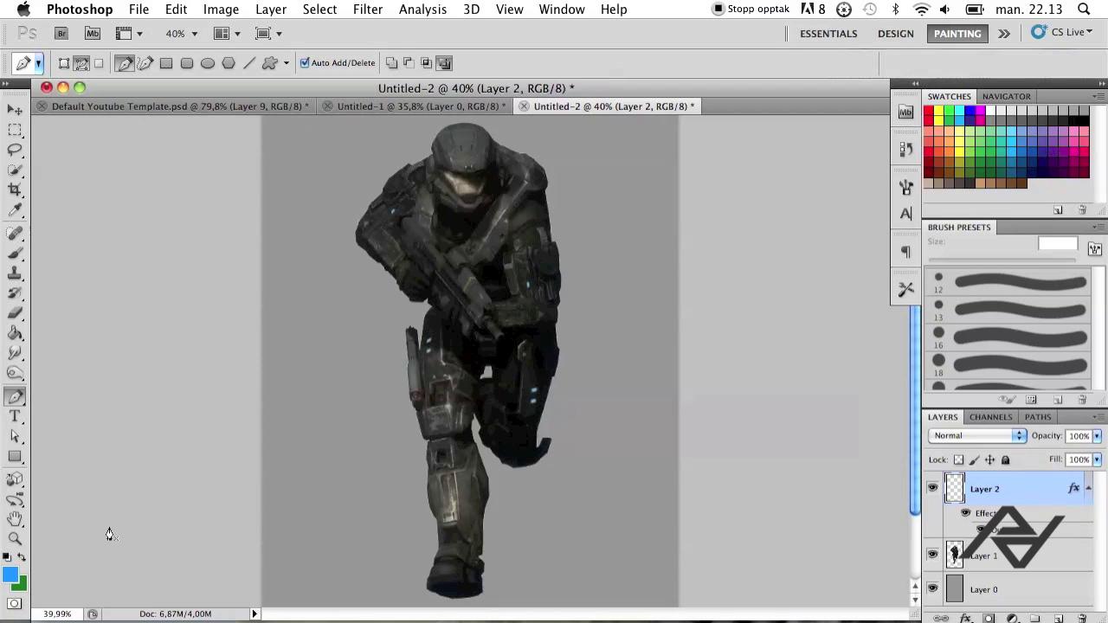
click(11, 574)
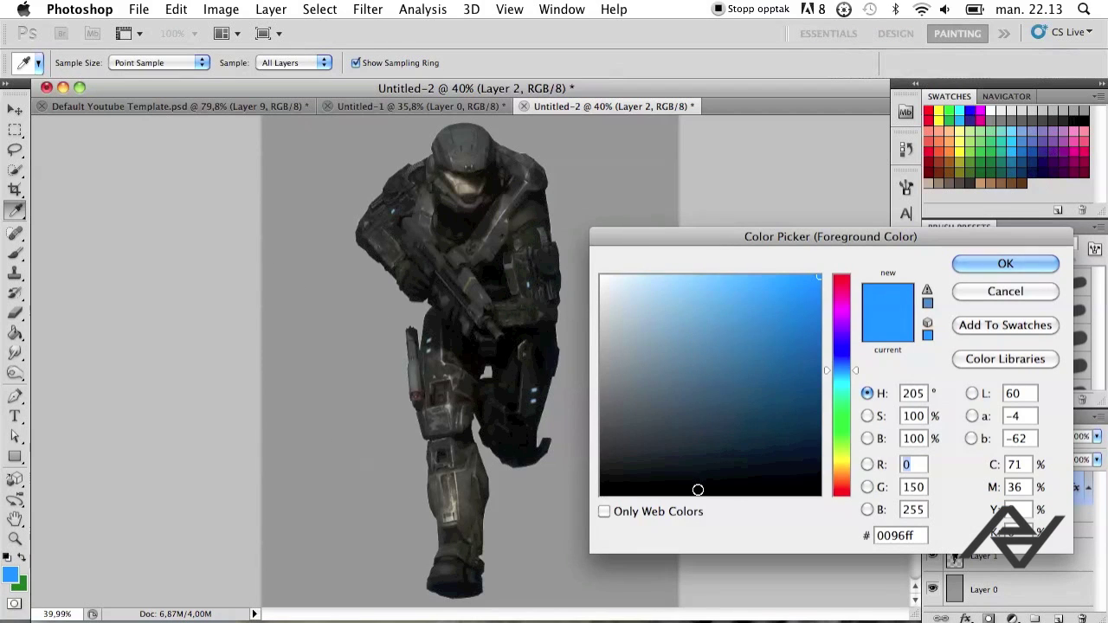
click(972, 268)
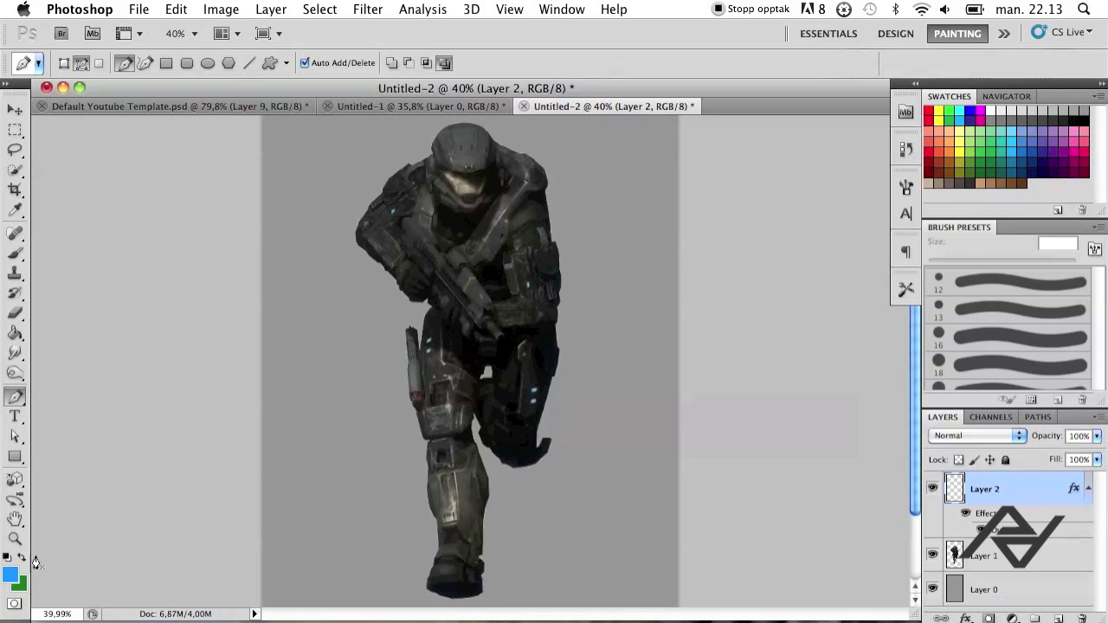
click(10, 574)
click(1017, 269)
Step: Start the spiral pen path near the feet, with curved anchors winding up the leg and thigh
drag(560, 568, 560, 543)
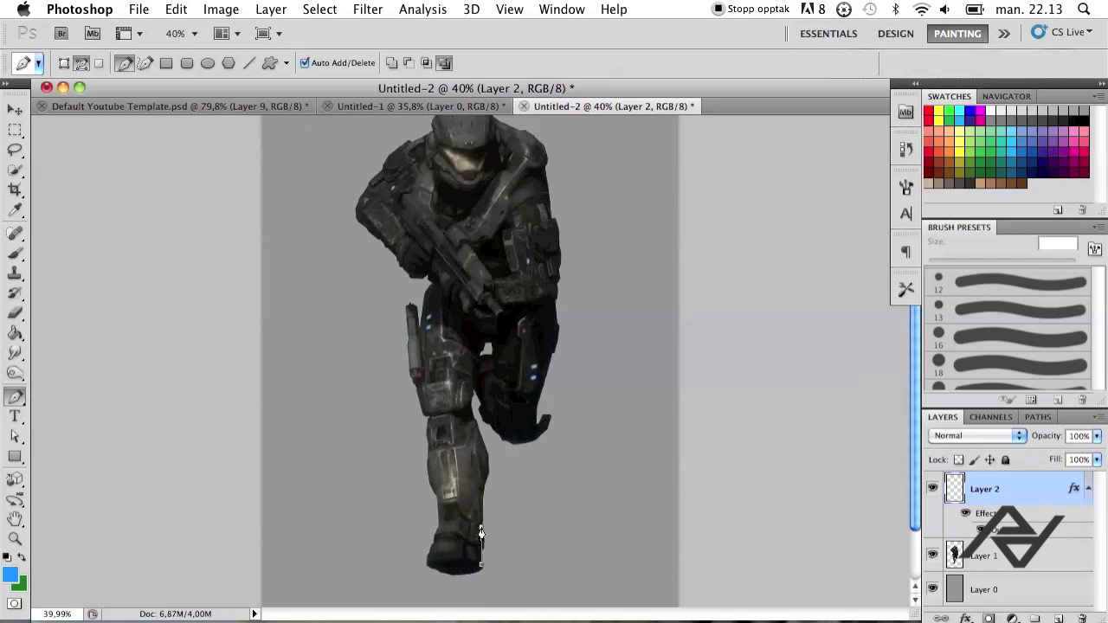
drag(452, 530, 219, 529)
click(481, 491)
drag(480, 443, 214, 425)
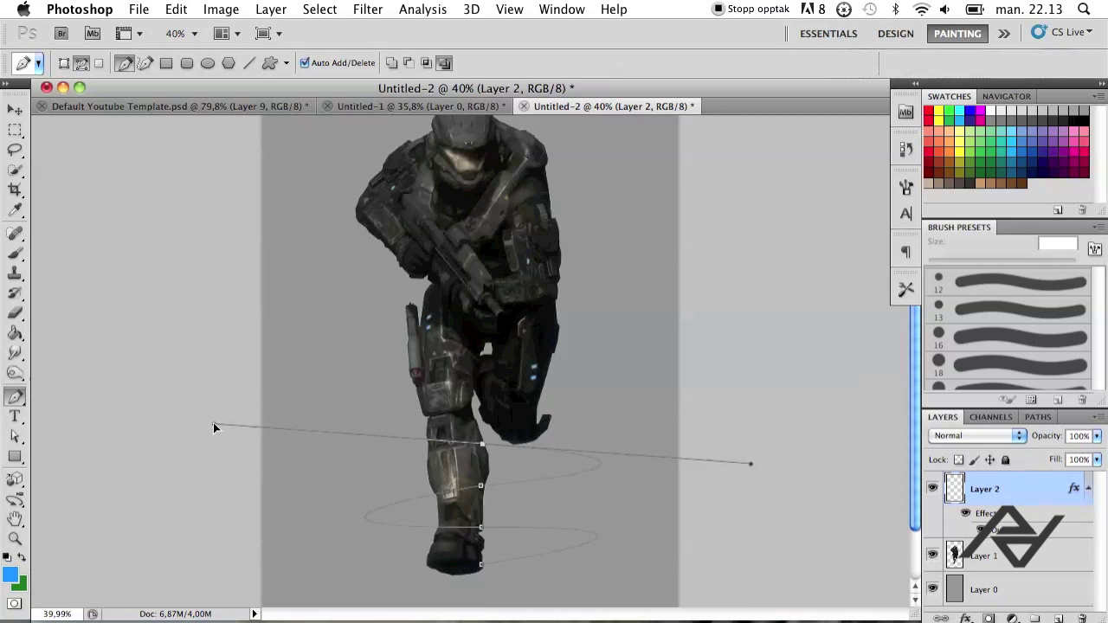
click(482, 400)
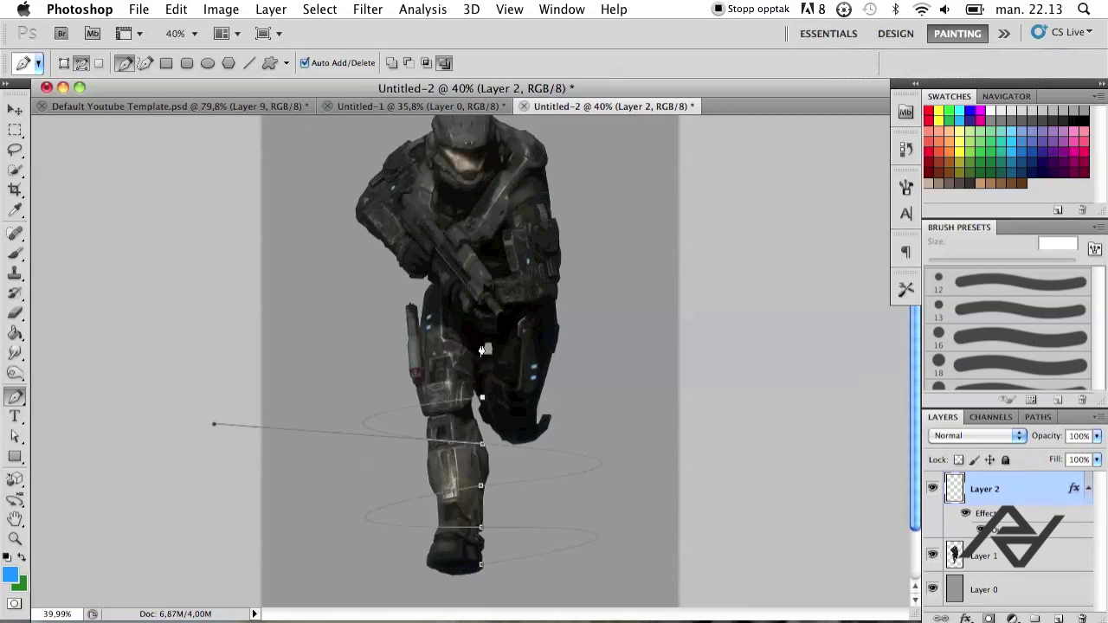
drag(482, 353, 192, 336)
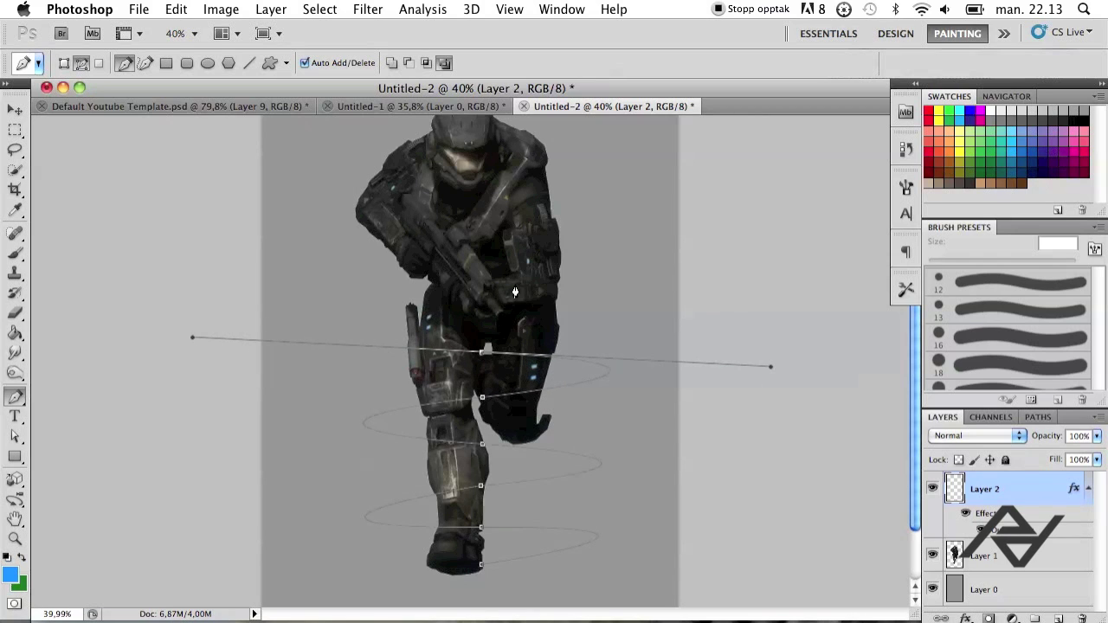
click(483, 305)
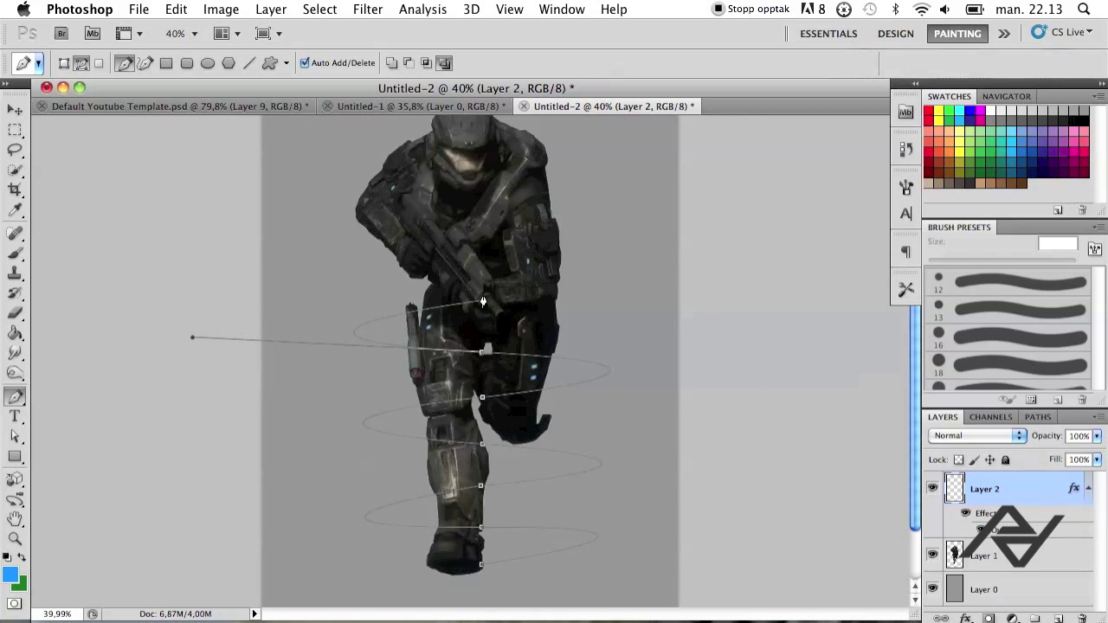
Step: Continue the spiral around the hips, waist and chest, ending with an anchor atop the helmet
drag(495, 243, 195, 224)
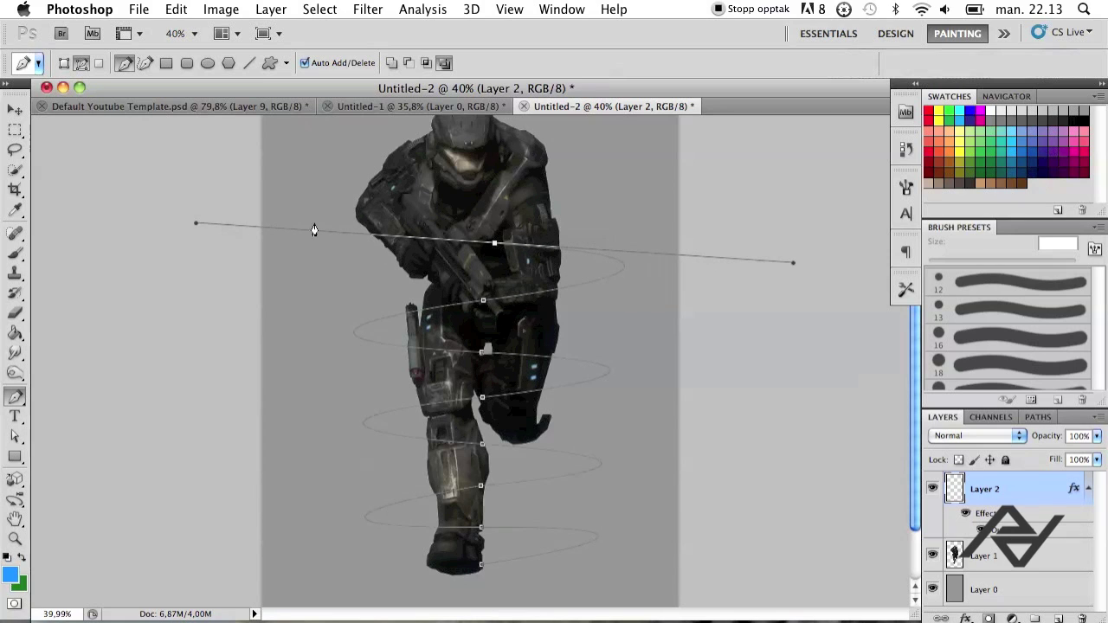
drag(476, 211, 600, 242)
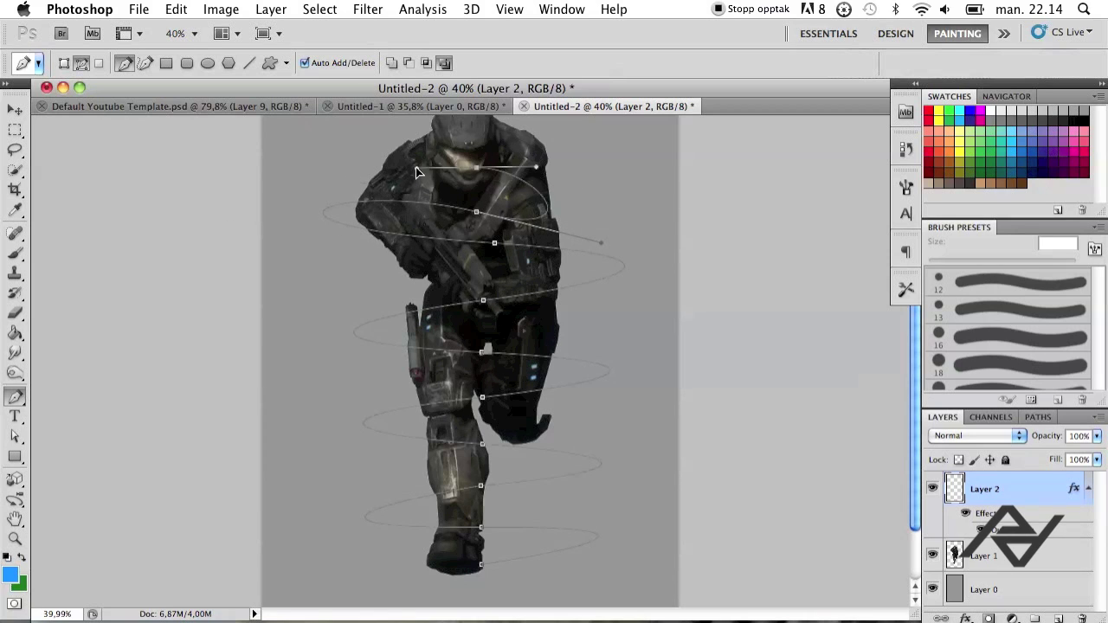
drag(476, 165, 203, 188)
scroll(201, 190, up, 3)
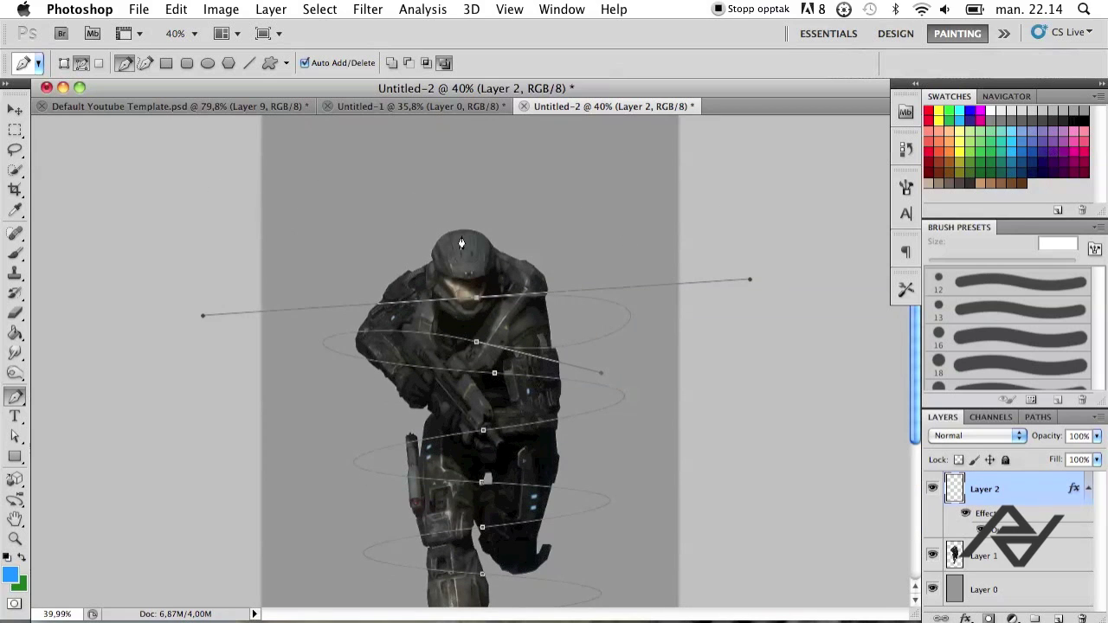
drag(468, 232, 516, 228)
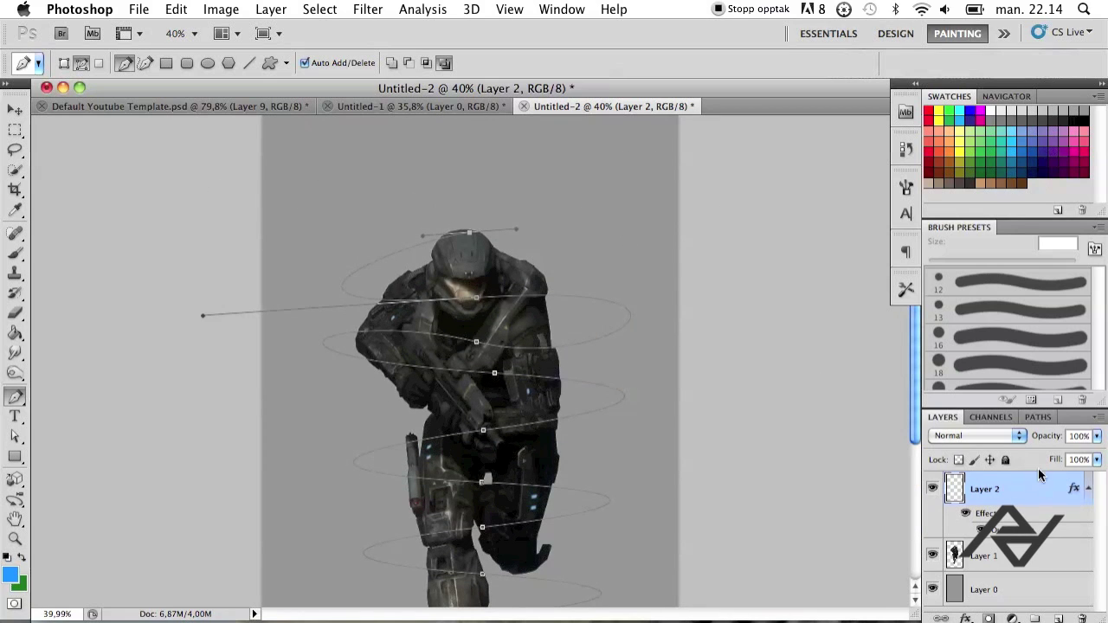
click(1032, 419)
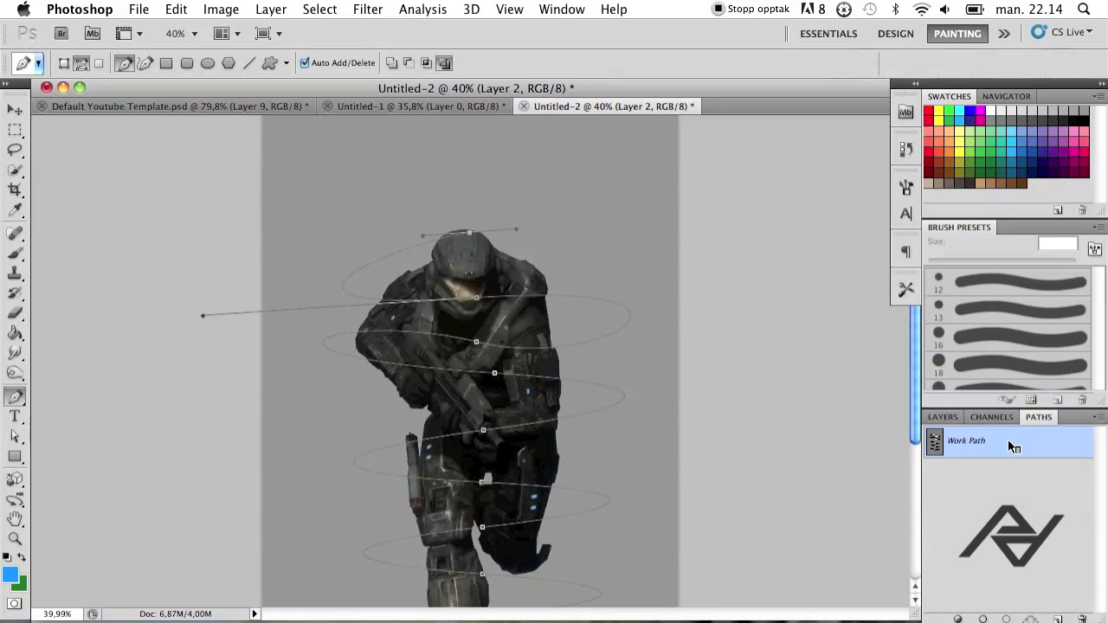
Step: Stroke the spiral Work Path with the Brush tool to draw a glowing blue spiral line
right_click(1009, 442)
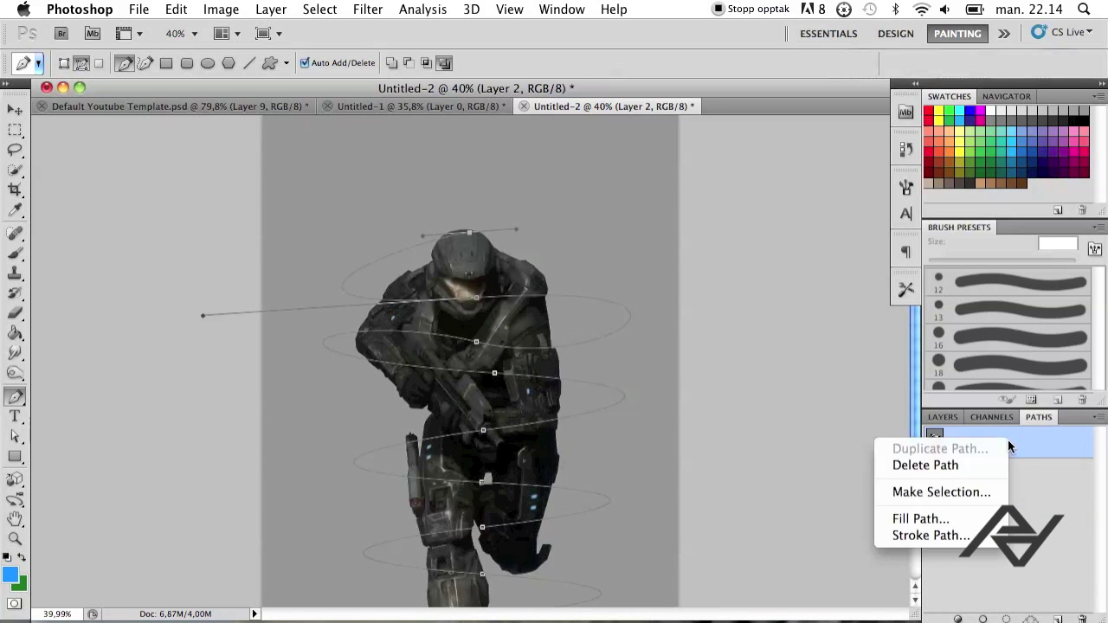
click(941, 536)
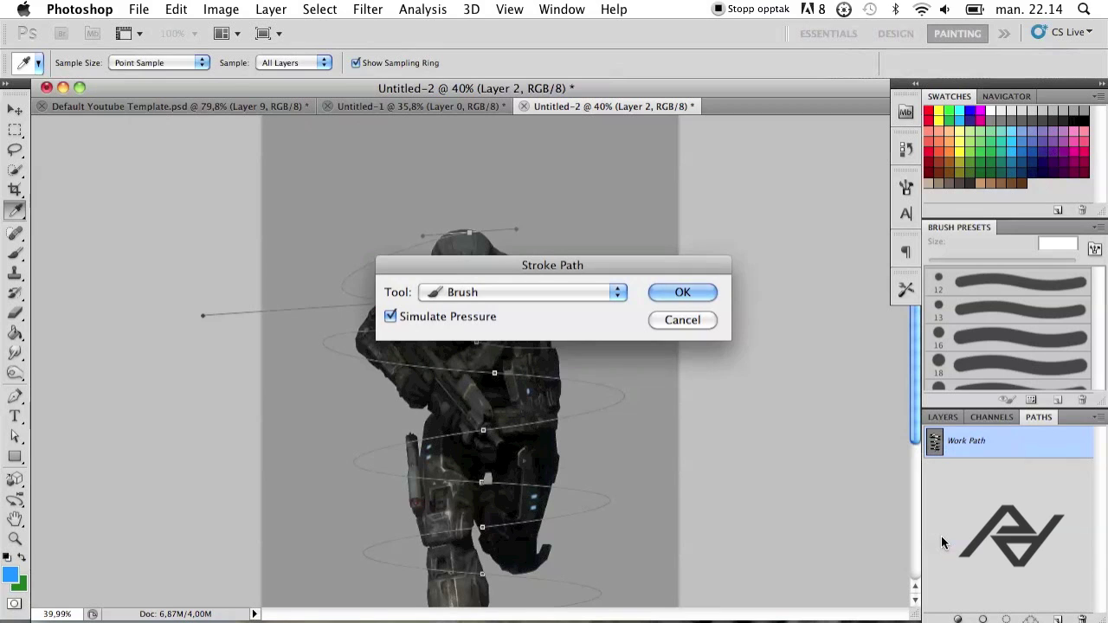
click(465, 299)
click(396, 292)
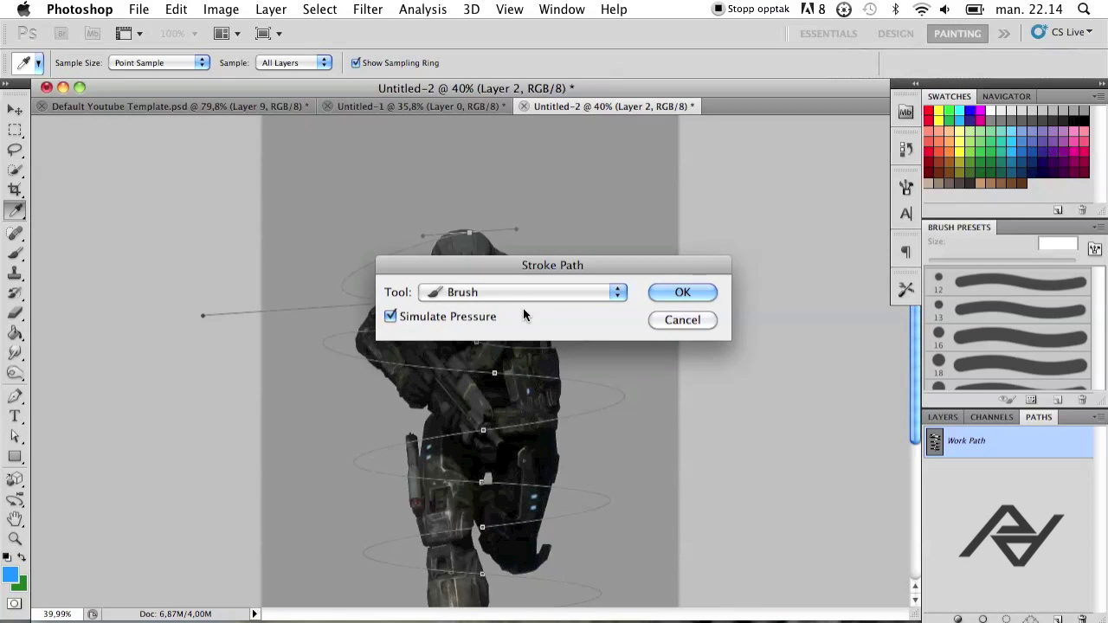
click(681, 293)
scroll(670, 299, down, 2)
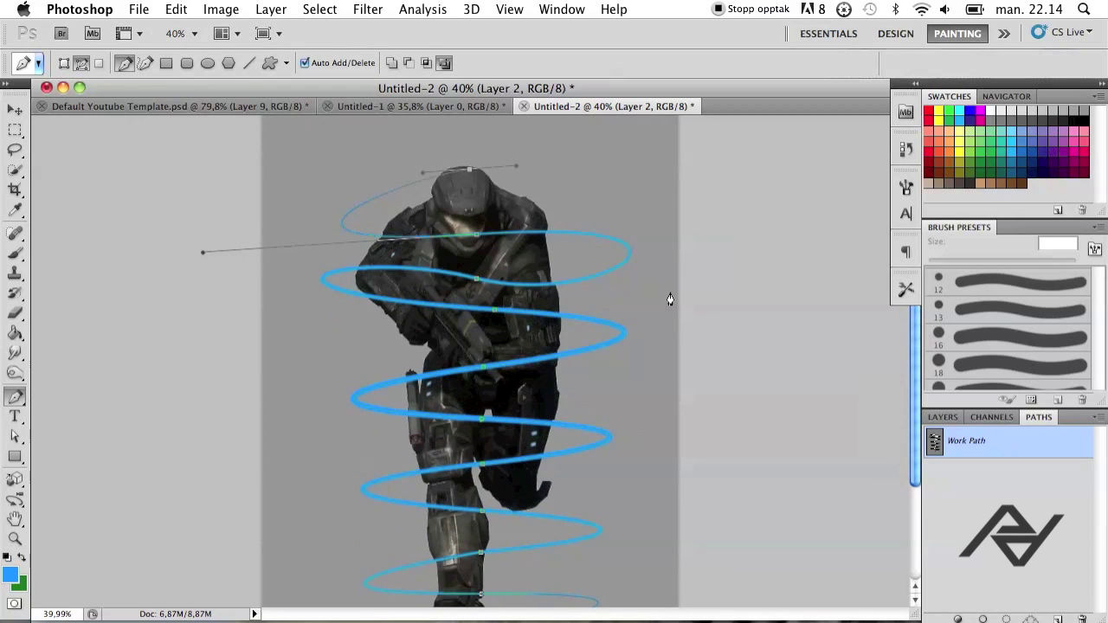
scroll(670, 299, down, 1)
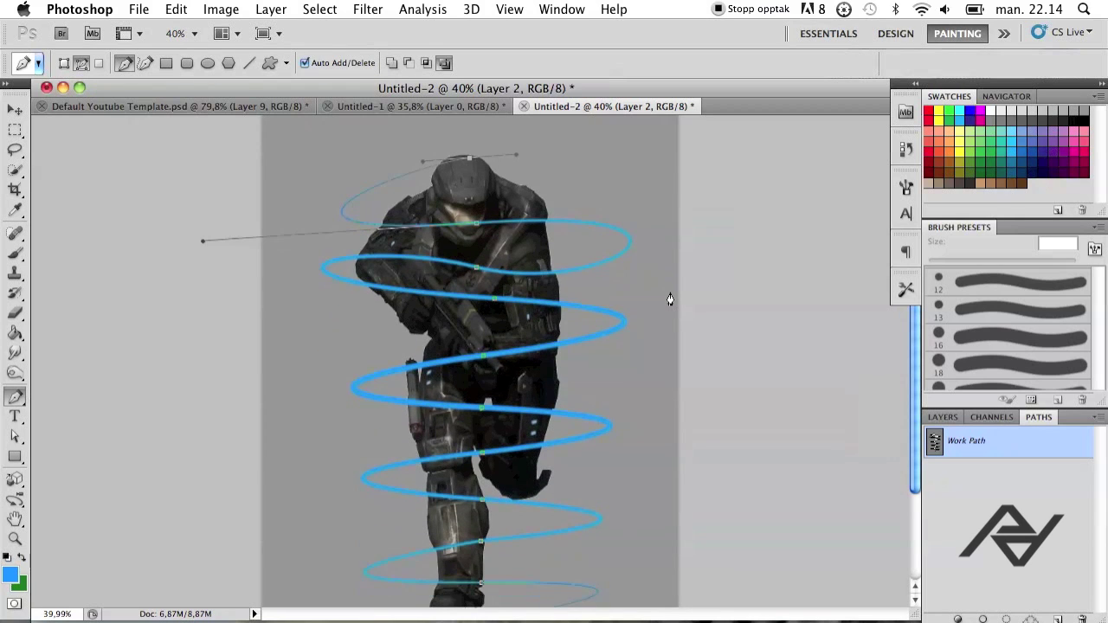
Step: Delete the Work Path and return to the Layers list
right_click(990, 447)
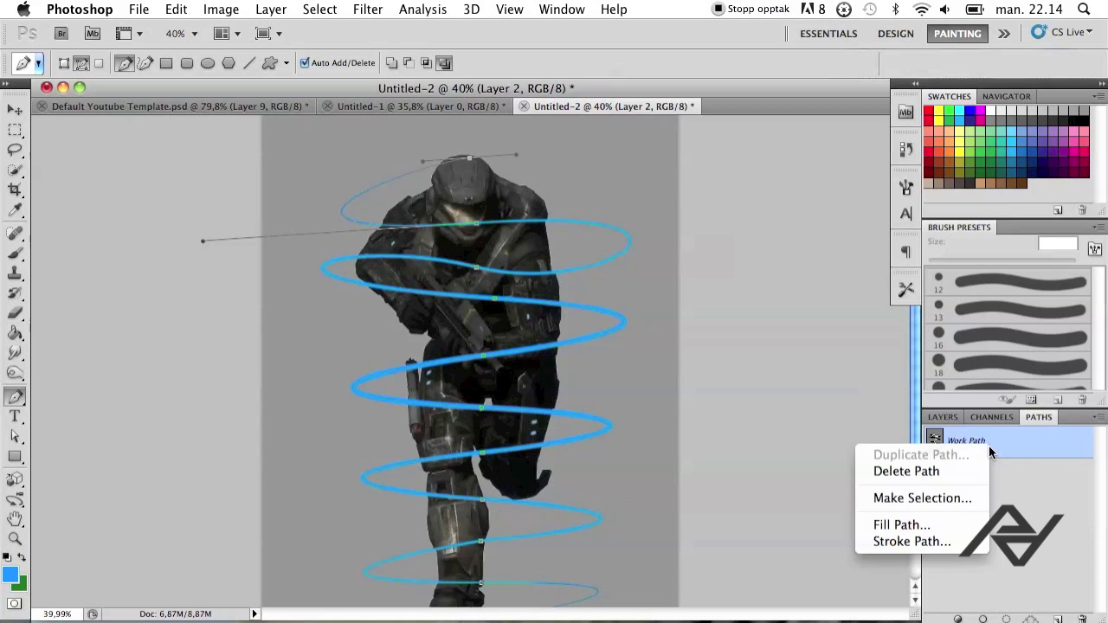
click(940, 472)
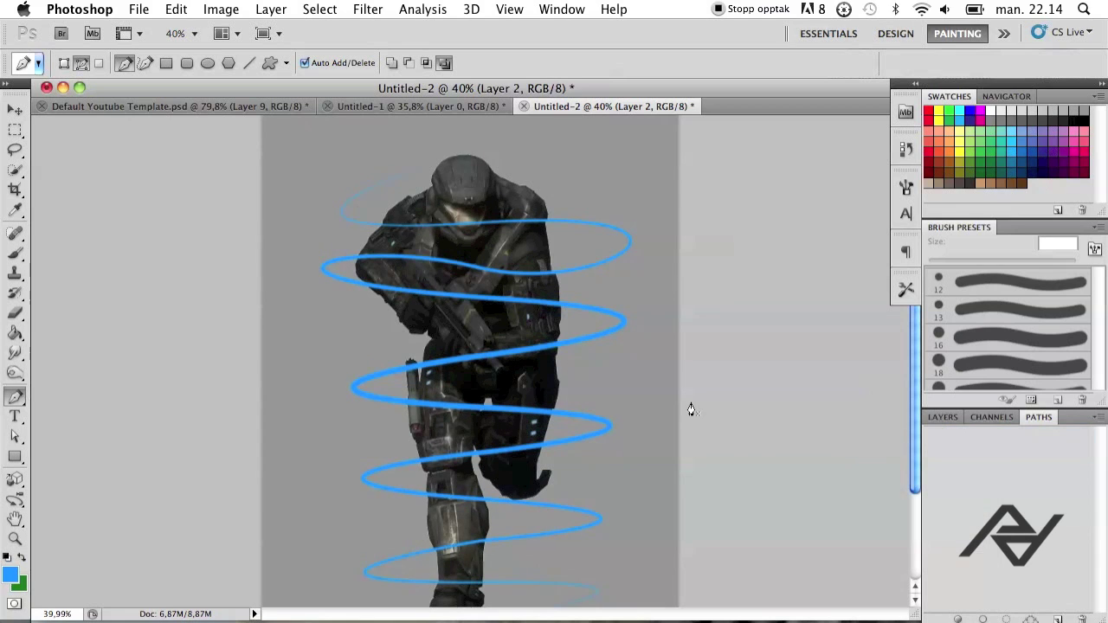
scroll(690, 410, down, 3)
scroll(690, 410, up, 2)
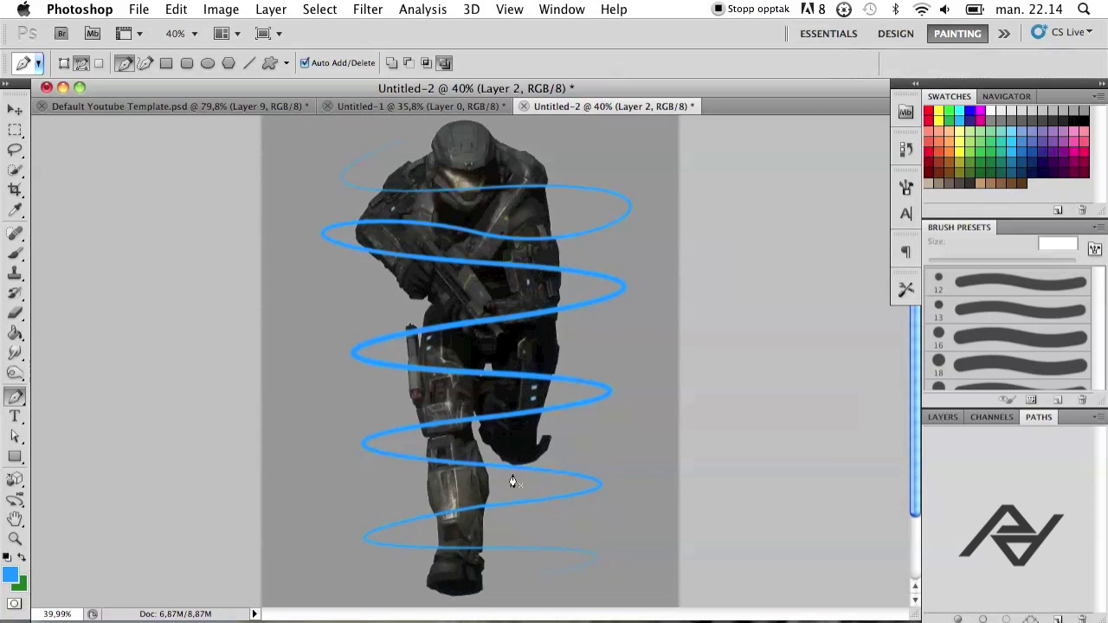
scroll(419, 404, up, 2)
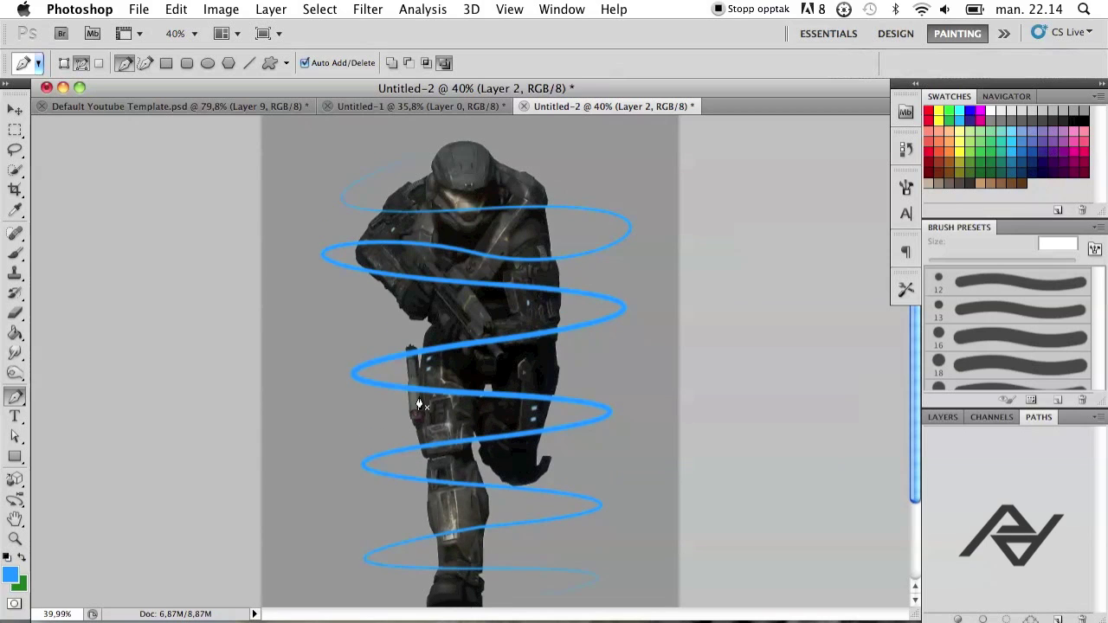
click(935, 416)
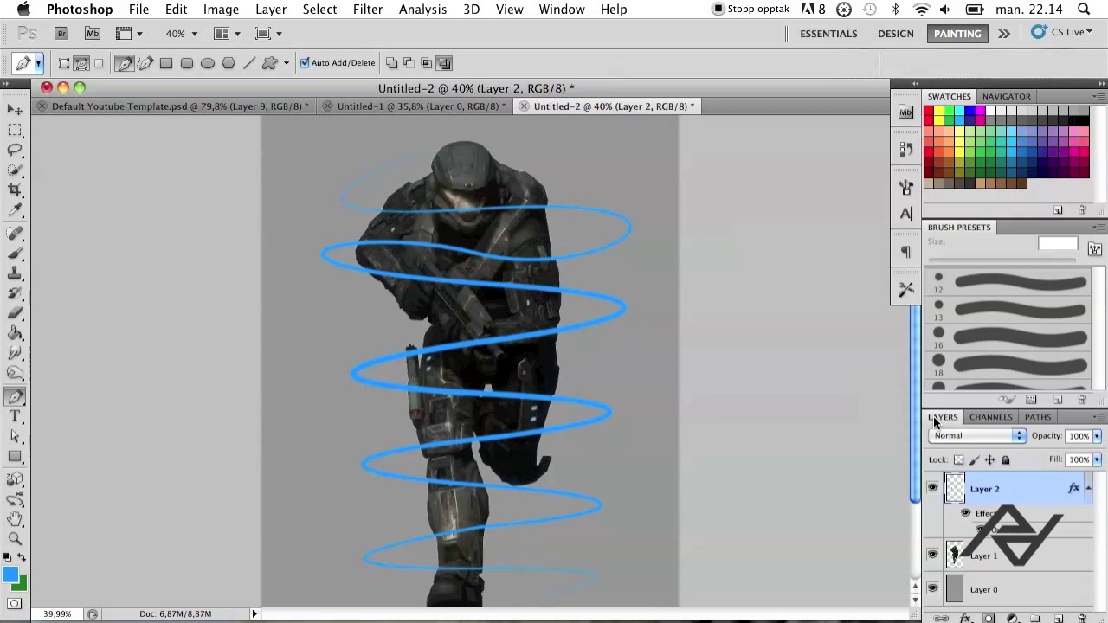
double_click(1010, 496)
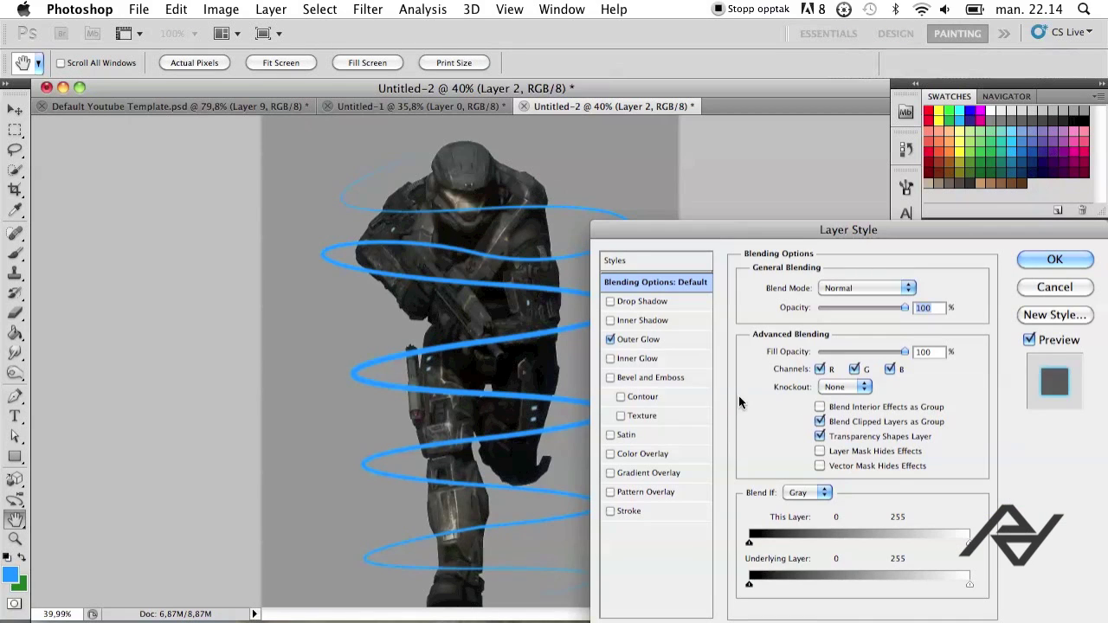
Step: Increase Layer 2's Outer Glow size to 32 px and apply it
click(638, 340)
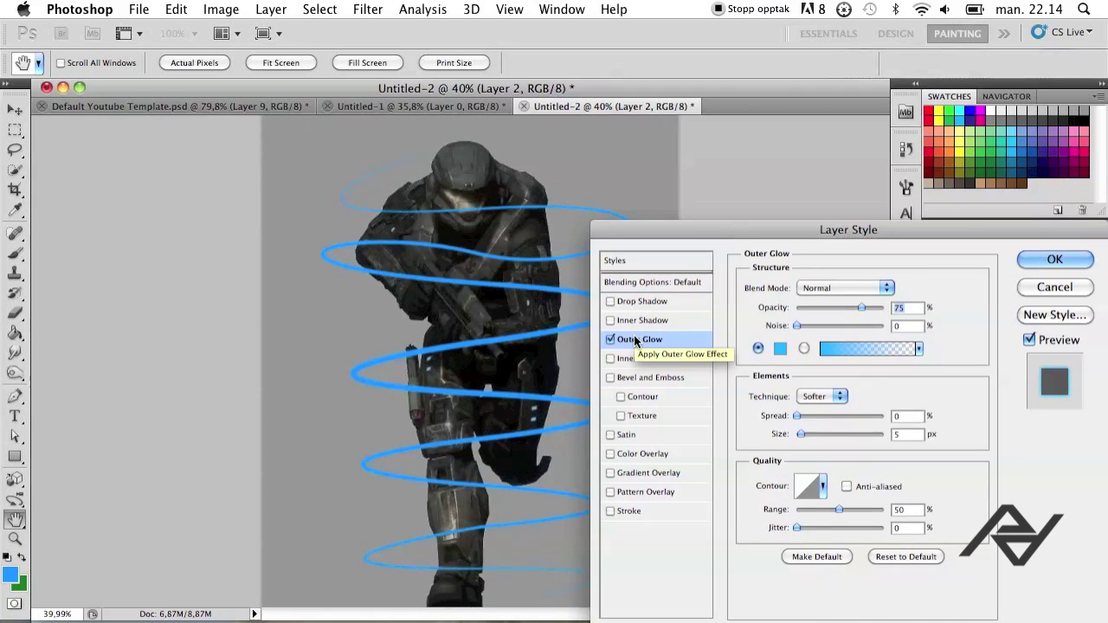
click(802, 436)
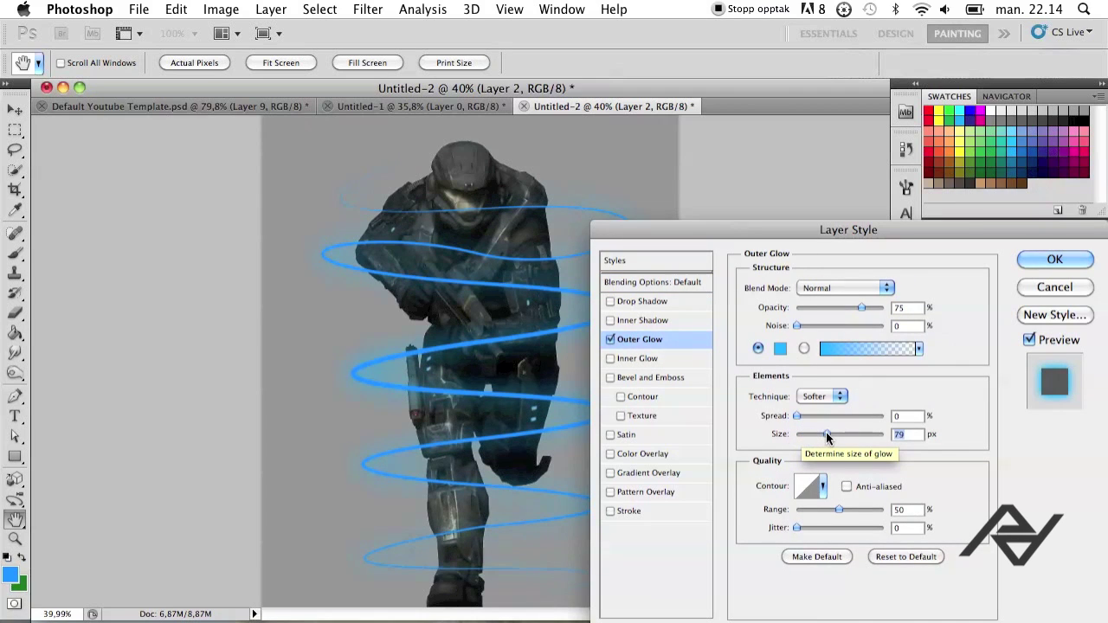
drag(802, 436, 814, 441)
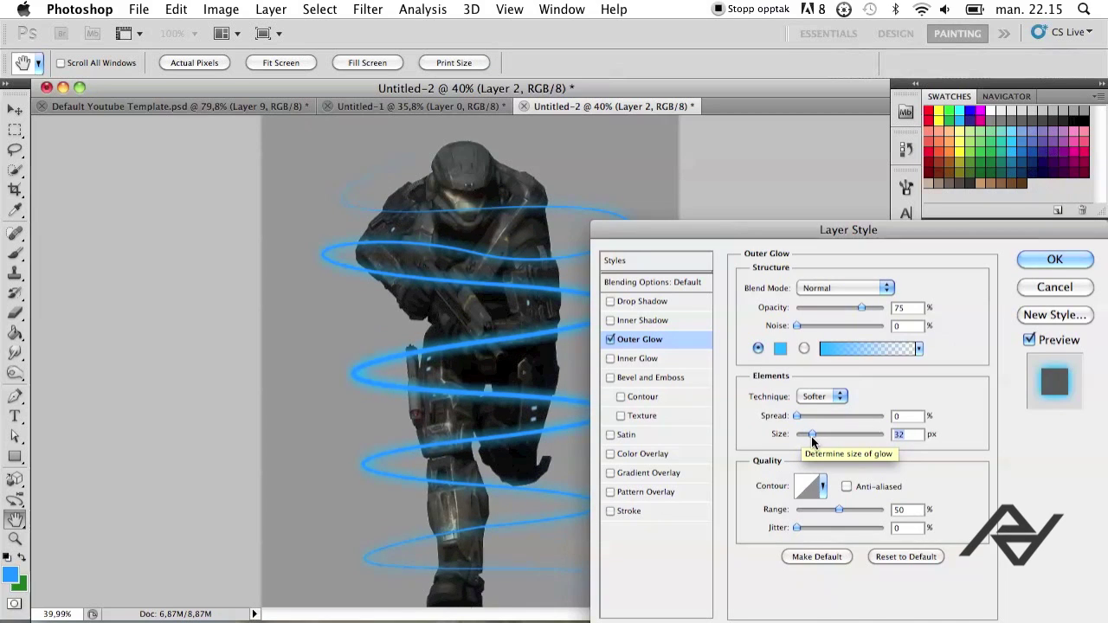
drag(814, 441, 814, 442)
click(1070, 258)
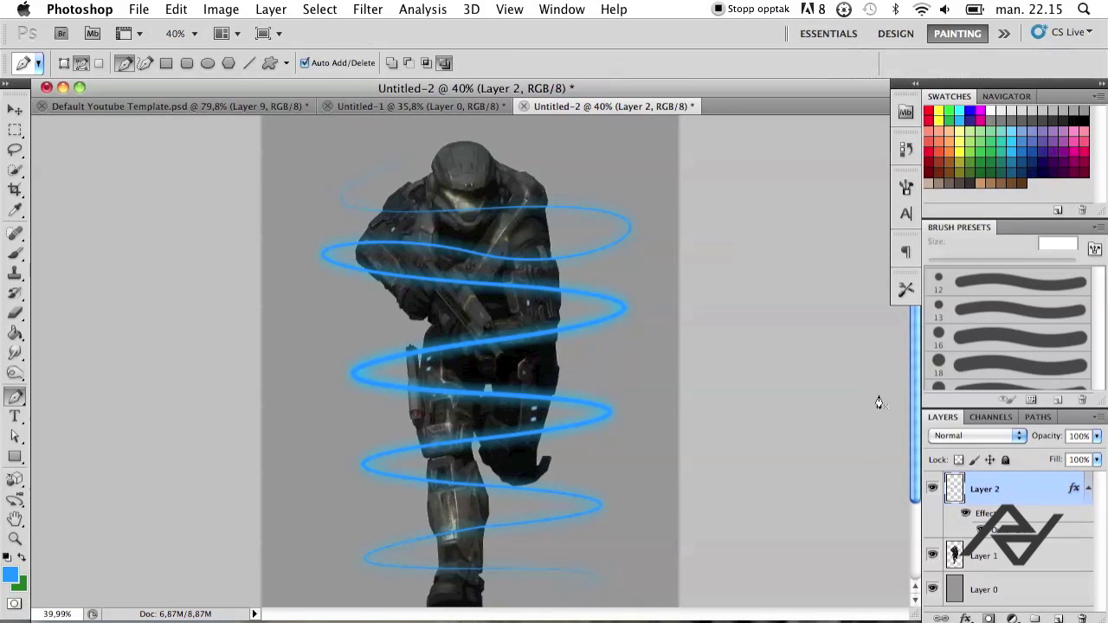
scroll(851, 413, down, 2)
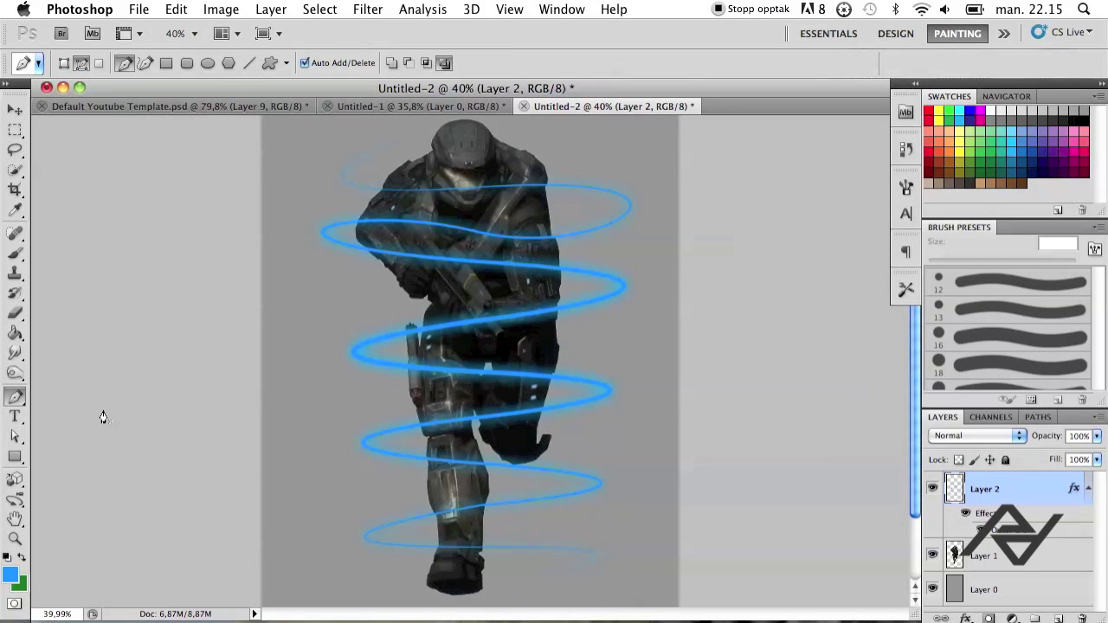
Step: Erase the spiral where it crosses the legs, left hip and chest with the 44 px Eraser
click(15, 313)
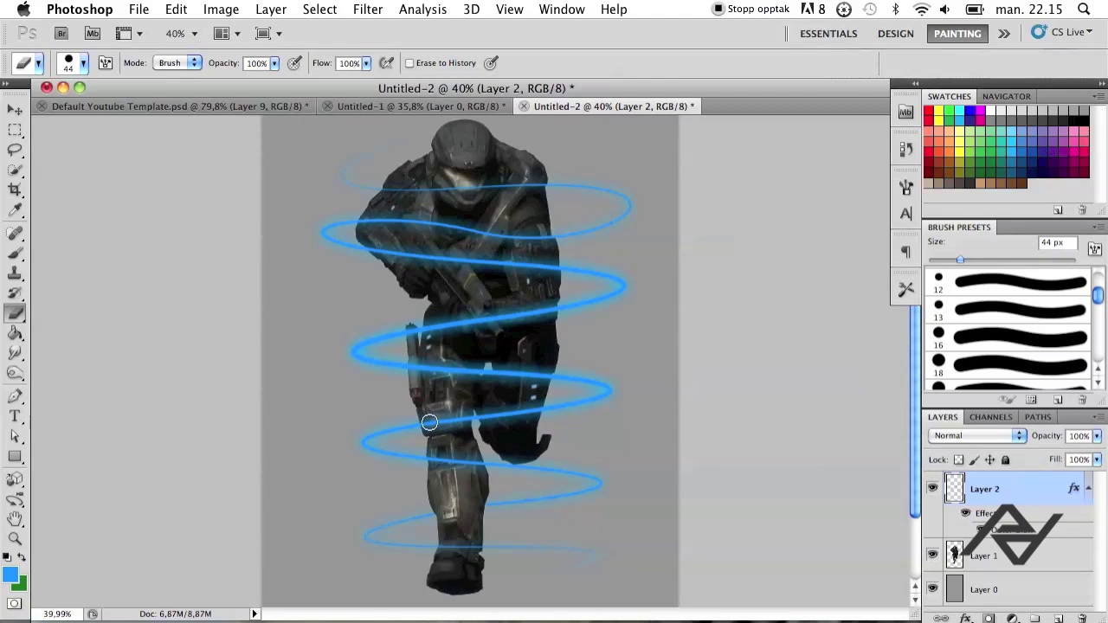
drag(428, 422, 459, 421)
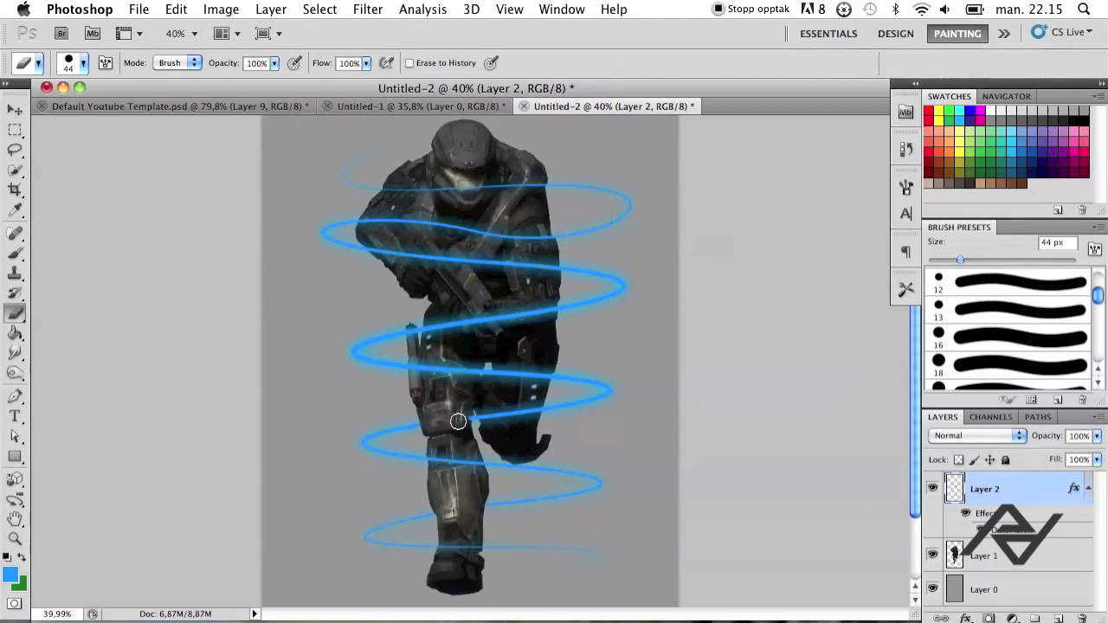
drag(496, 417, 535, 412)
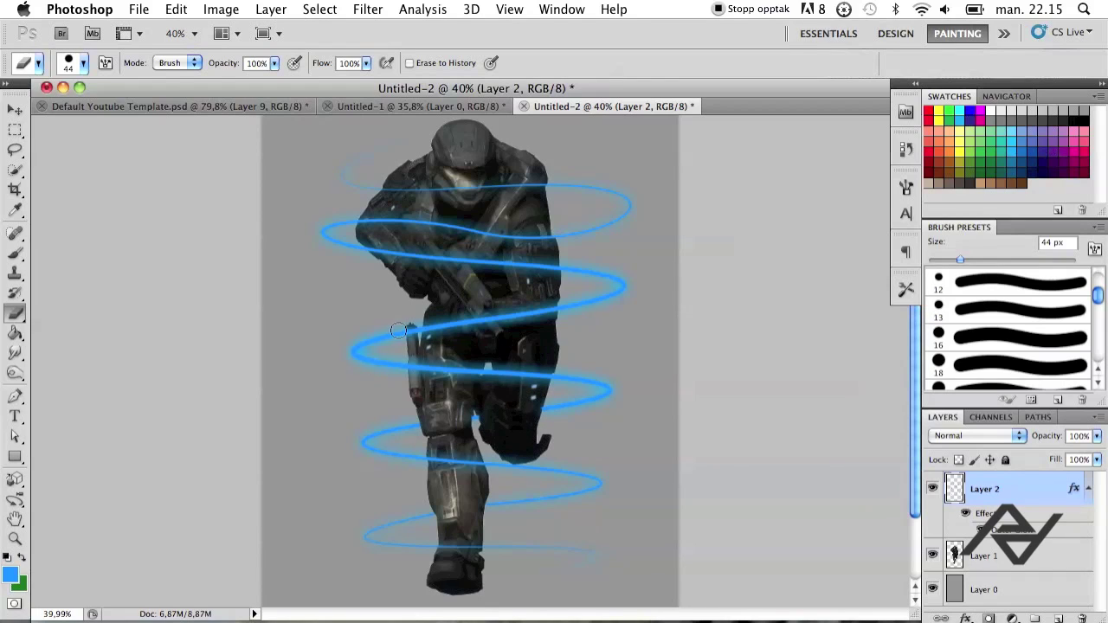
mouse_move(428, 329)
mouse_down()
mouse_move(415, 330)
mouse_move(551, 309)
mouse_up()
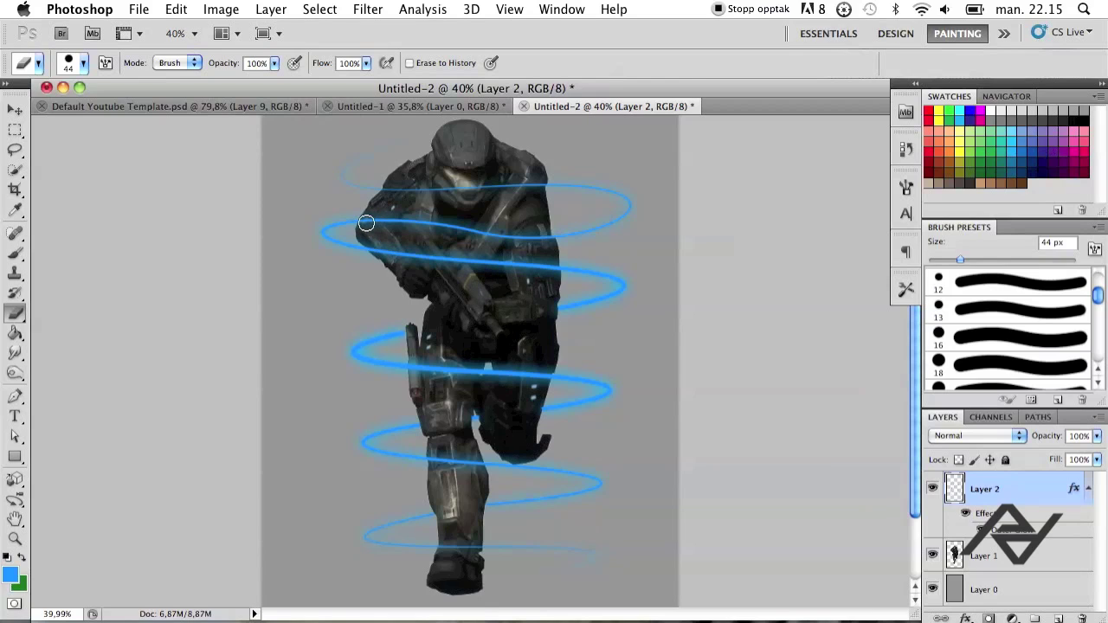
drag(367, 223, 540, 235)
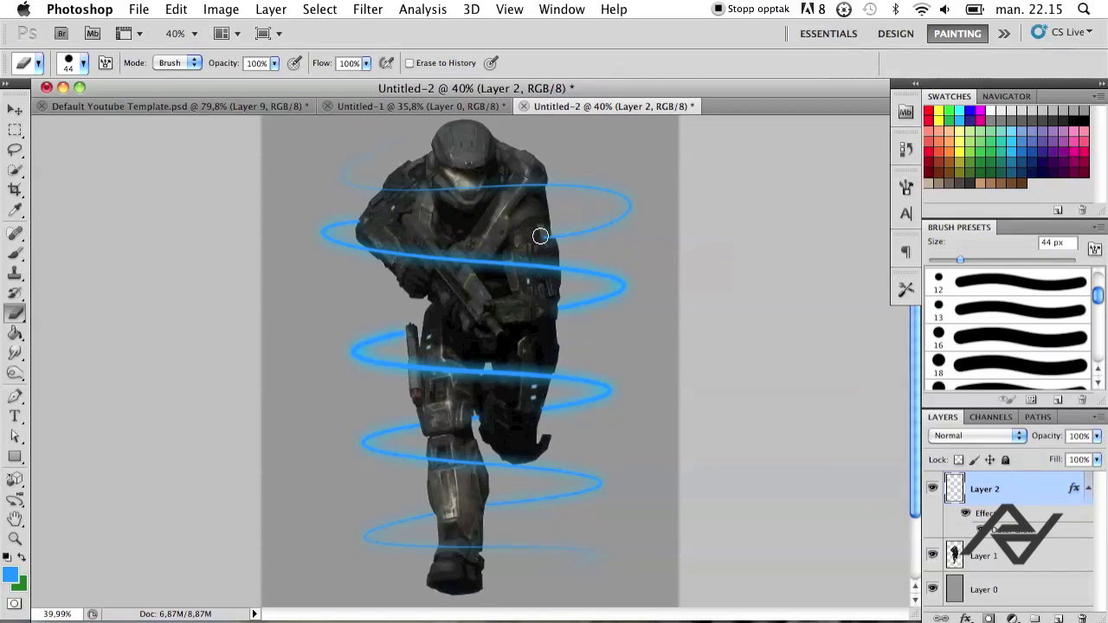